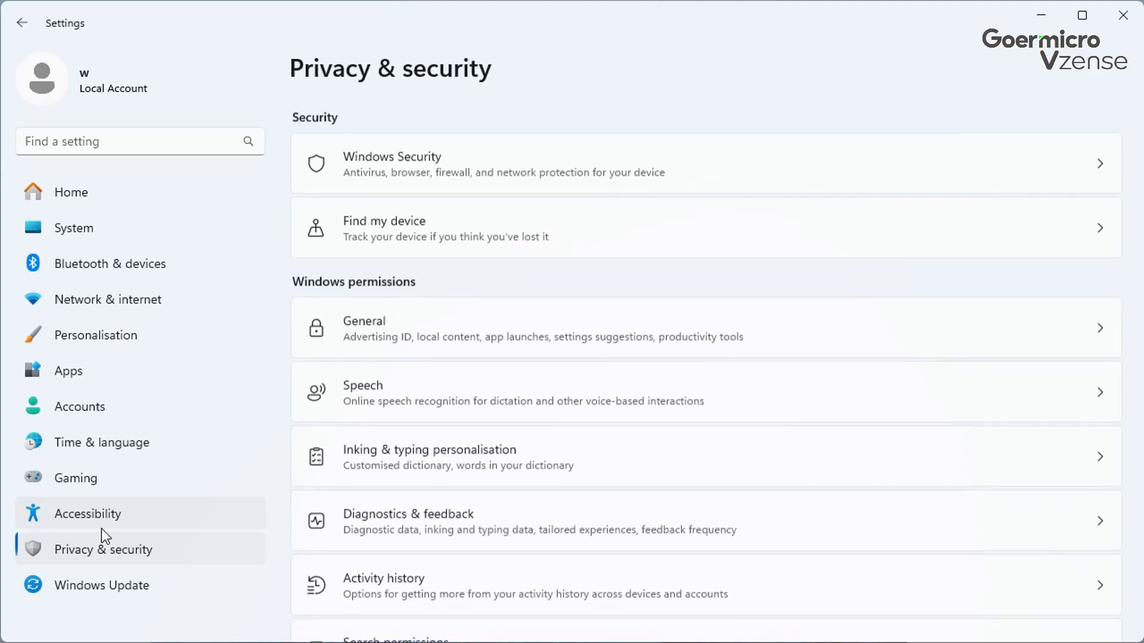
Open Firewall & network protection in Windows Security and turn off Microsoft Defender Firewall for the domain network
click(531, 152)
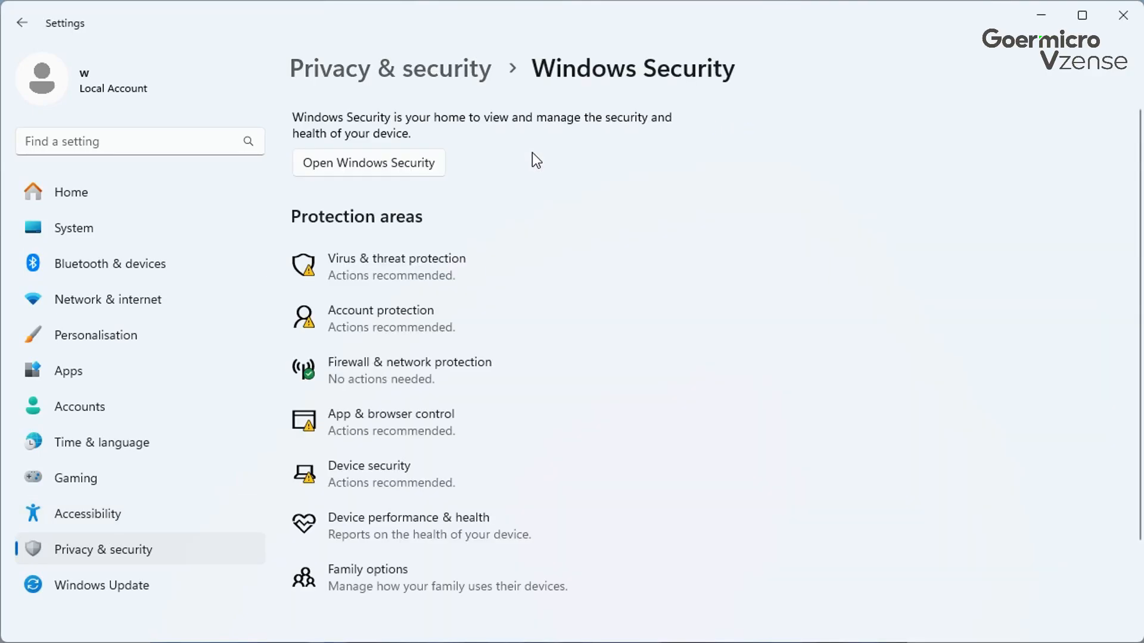
click(435, 379)
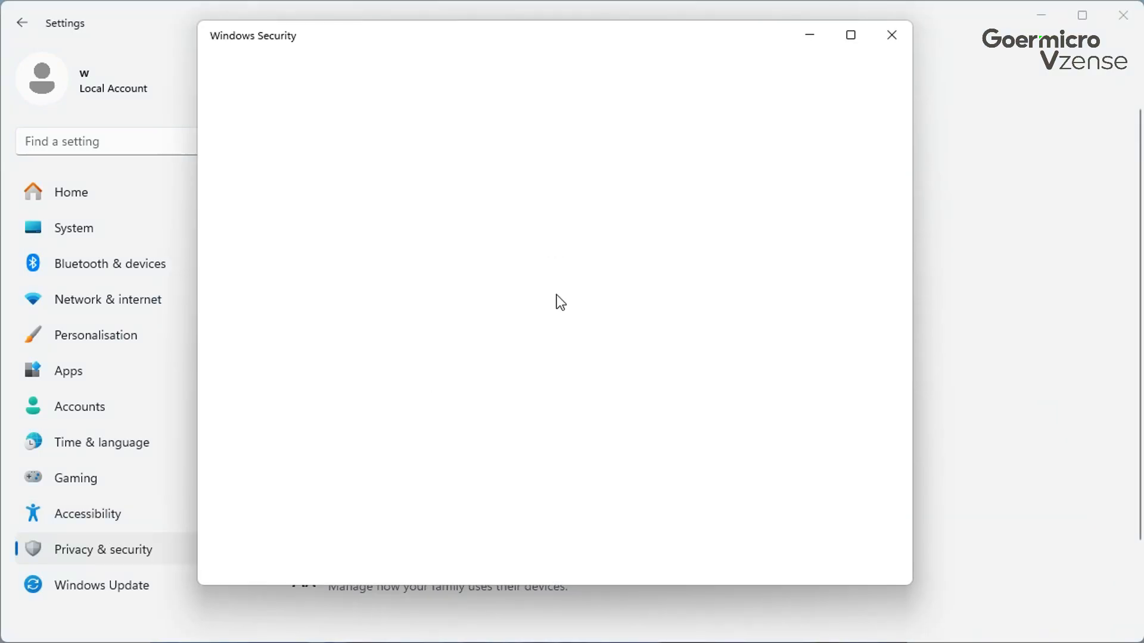
click(382, 190)
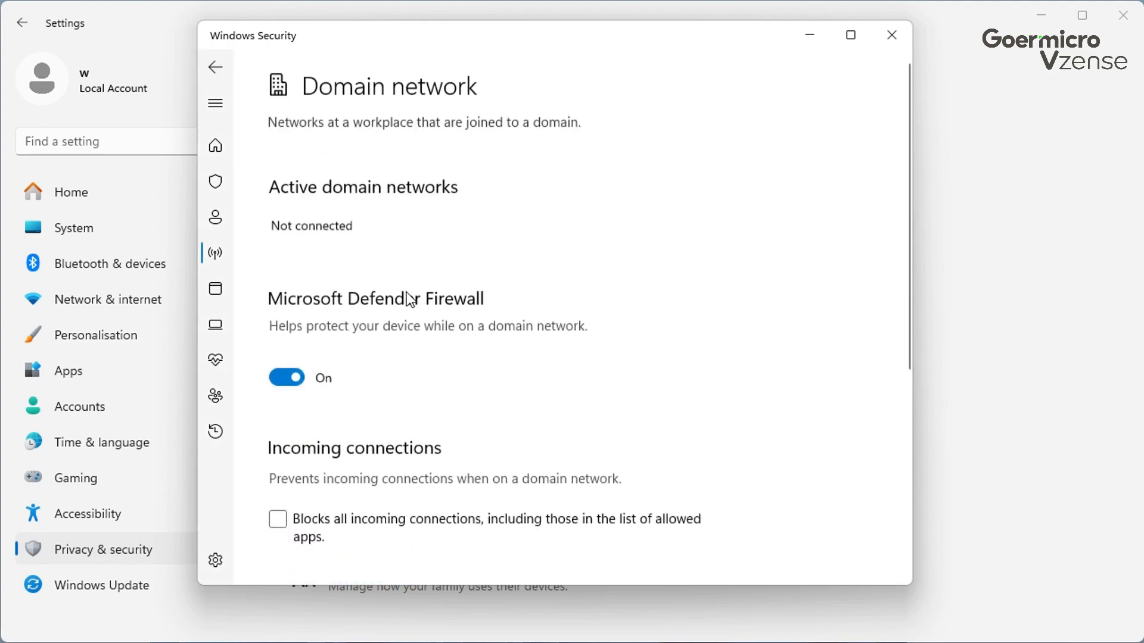
click(294, 380)
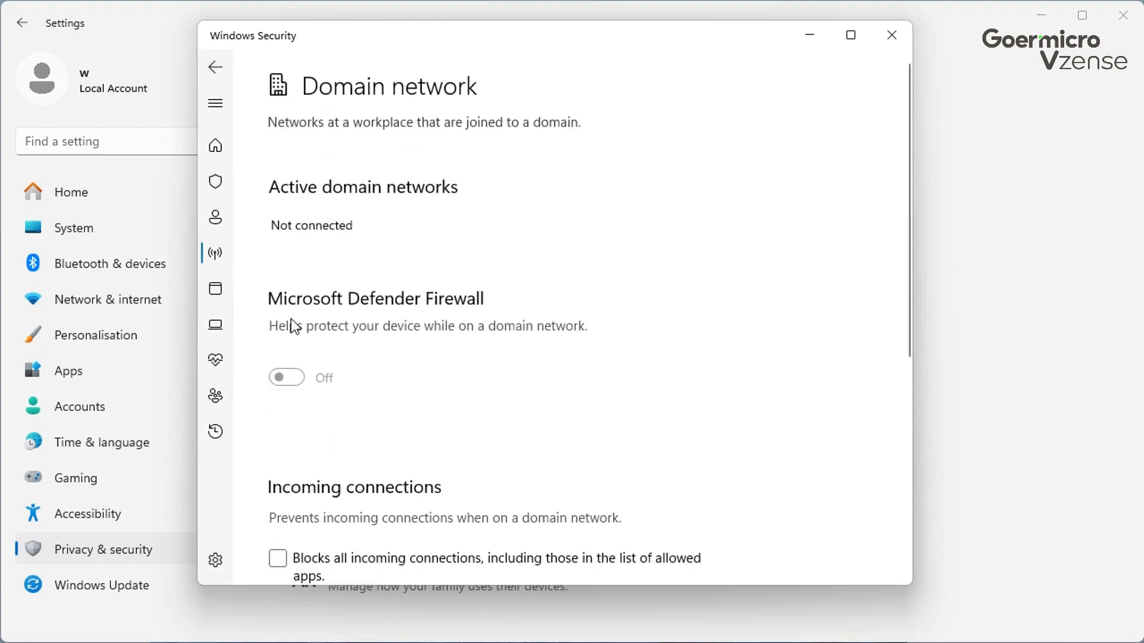
click(222, 71)
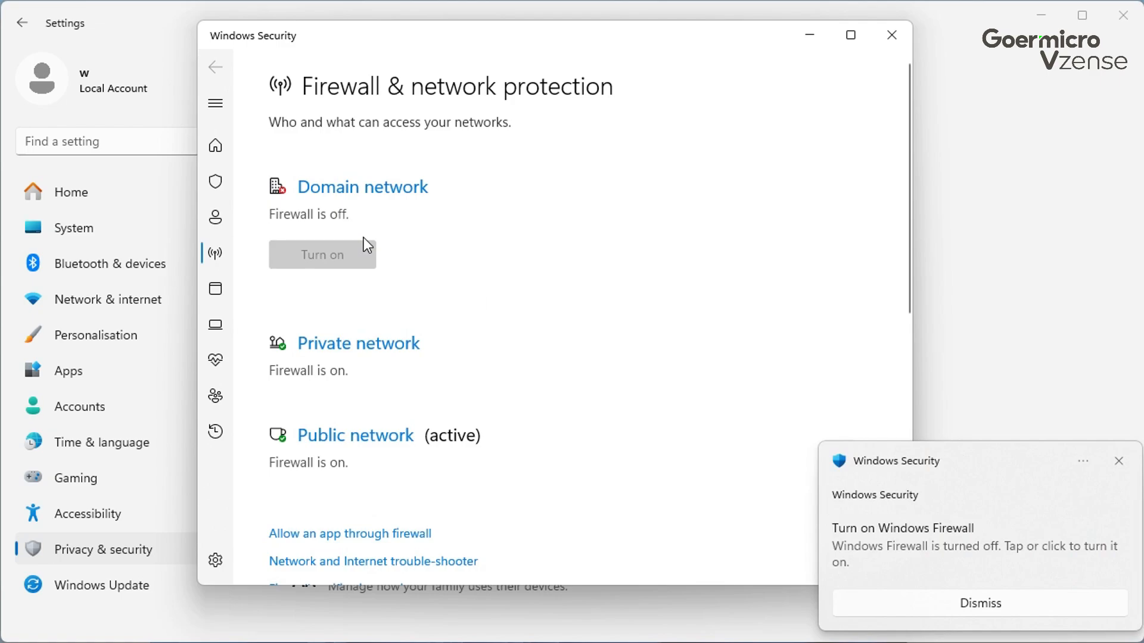
Turn off Microsoft Defender Firewall for the private network and return to the firewall overview
click(357, 345)
click(296, 394)
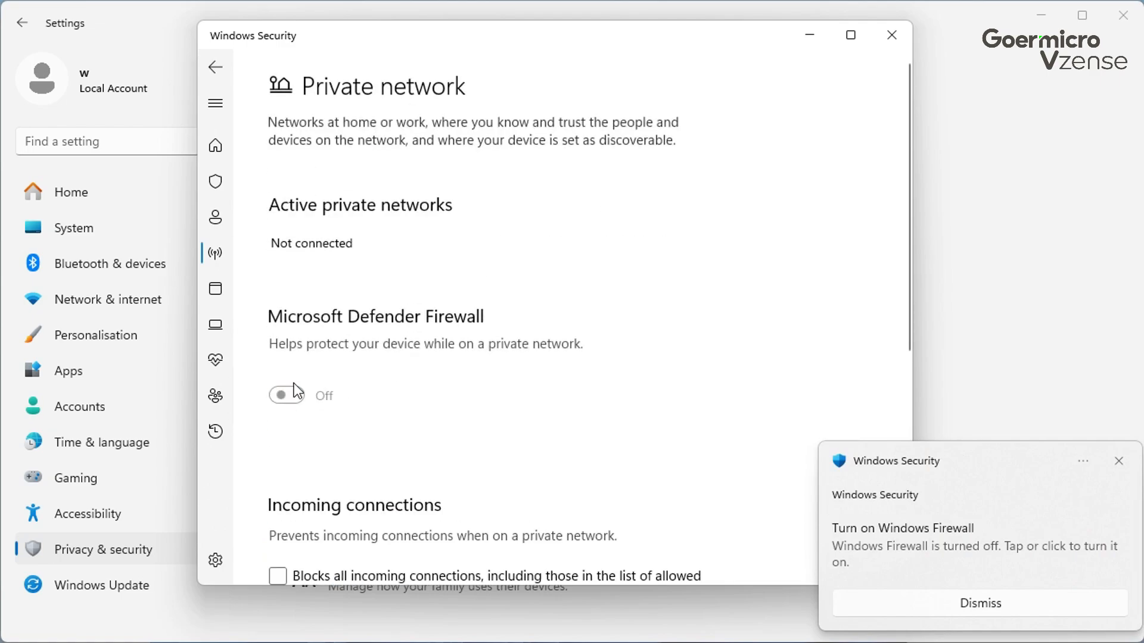
click(217, 69)
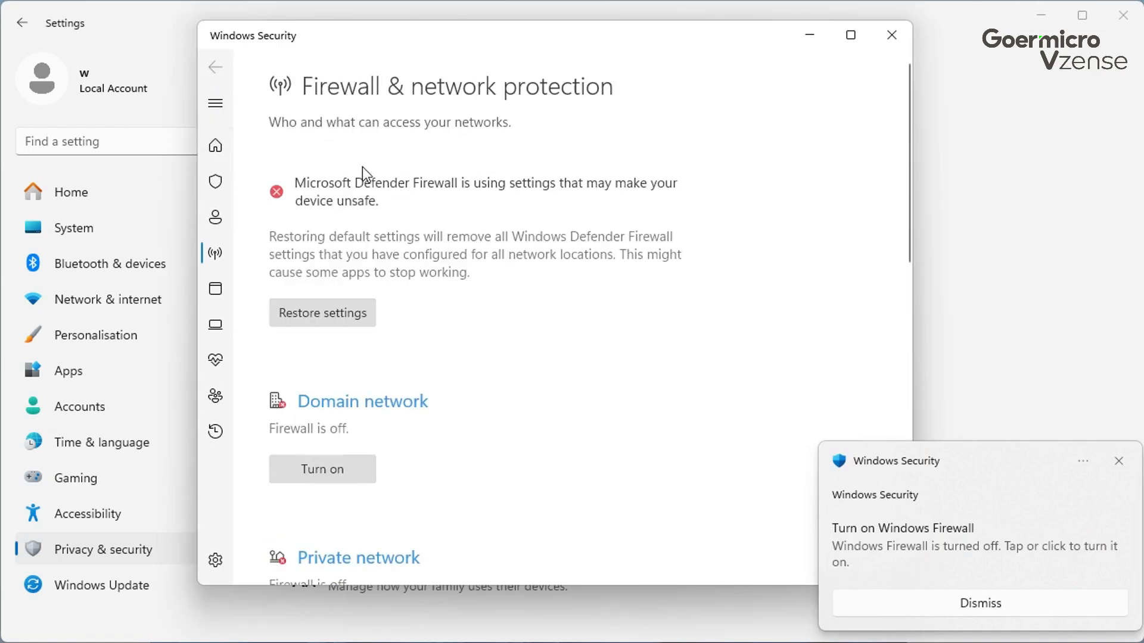
Turn off Microsoft Defender Firewall for the active public network
scroll(350, 442, down, 5)
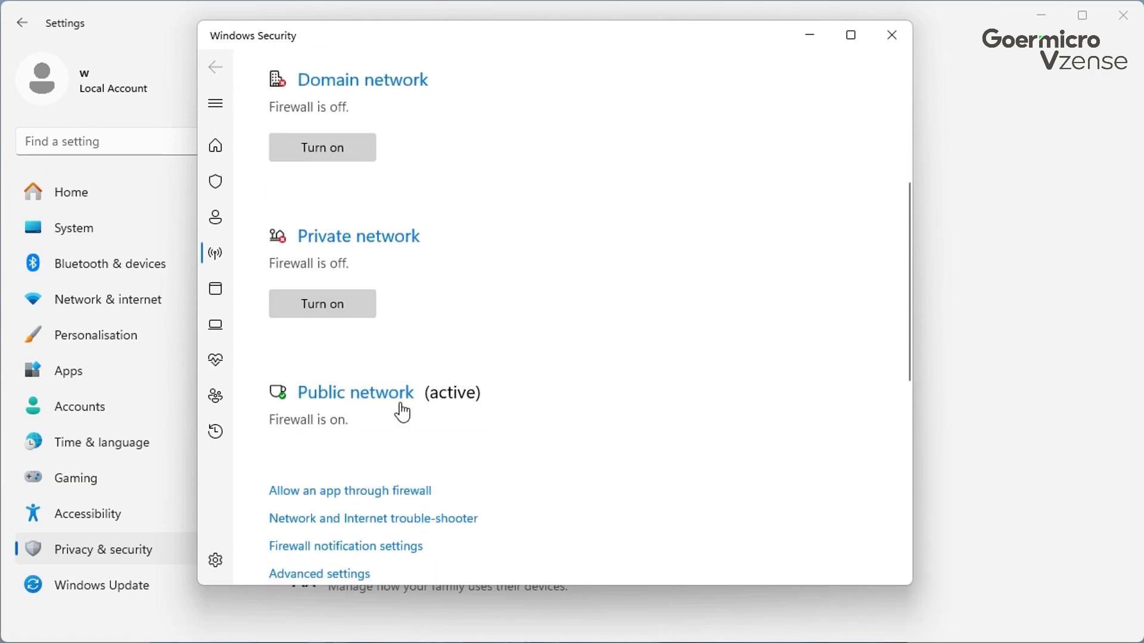
click(401, 400)
click(281, 395)
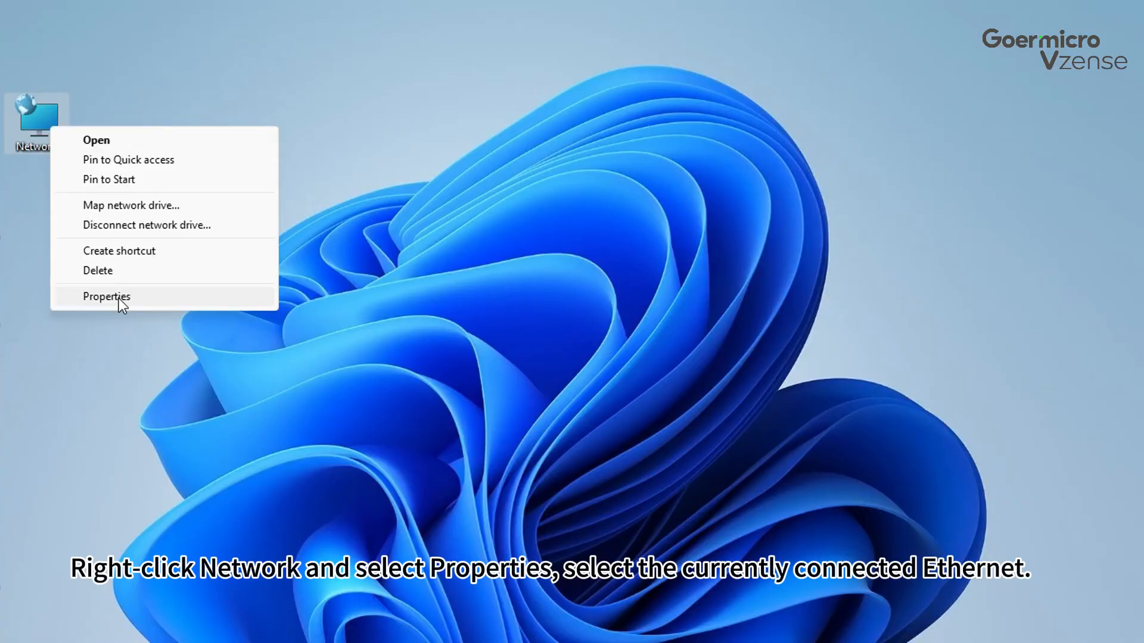
From the desktop Network properties, open the Internet Protocol Version 4 (TCP/IPv4) properties of the connected Ethernet adapter
click(119, 297)
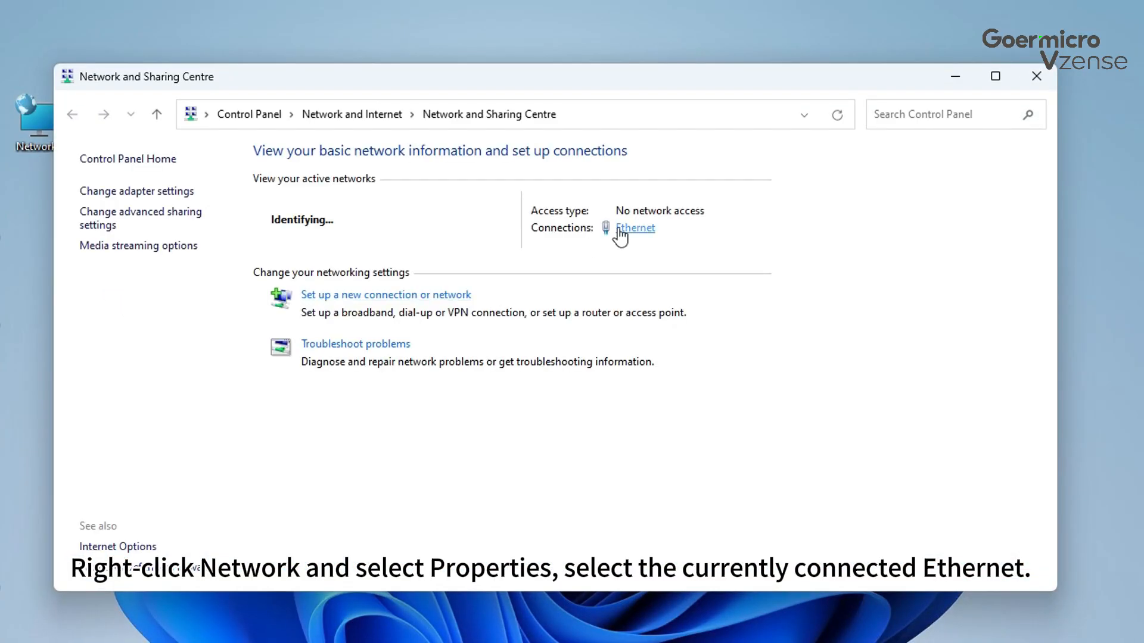
click(619, 229)
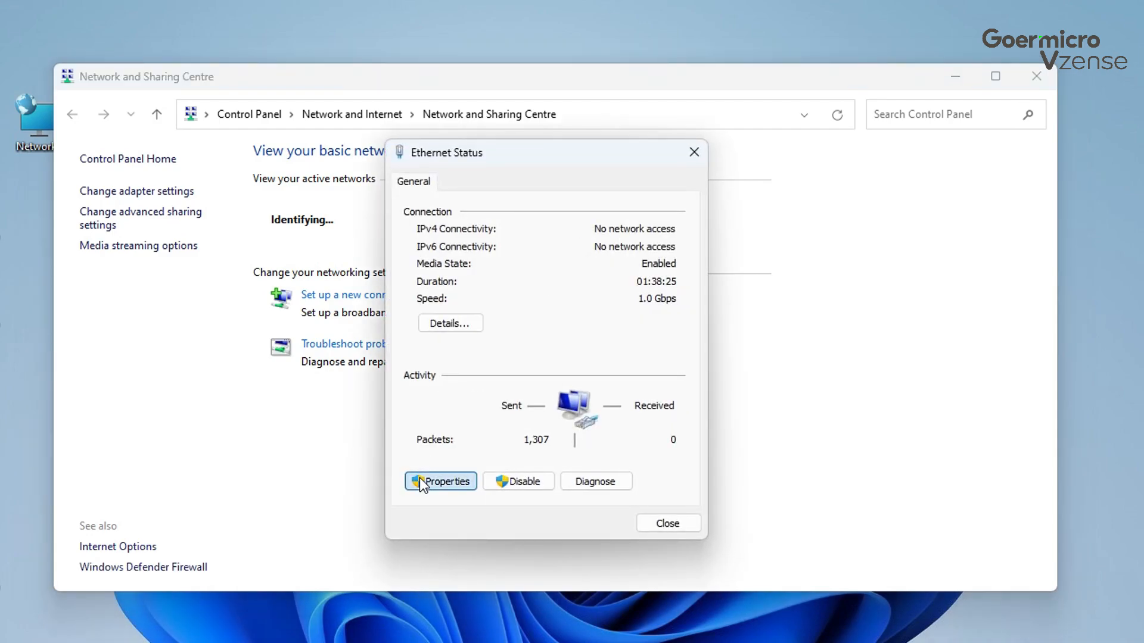
click(441, 482)
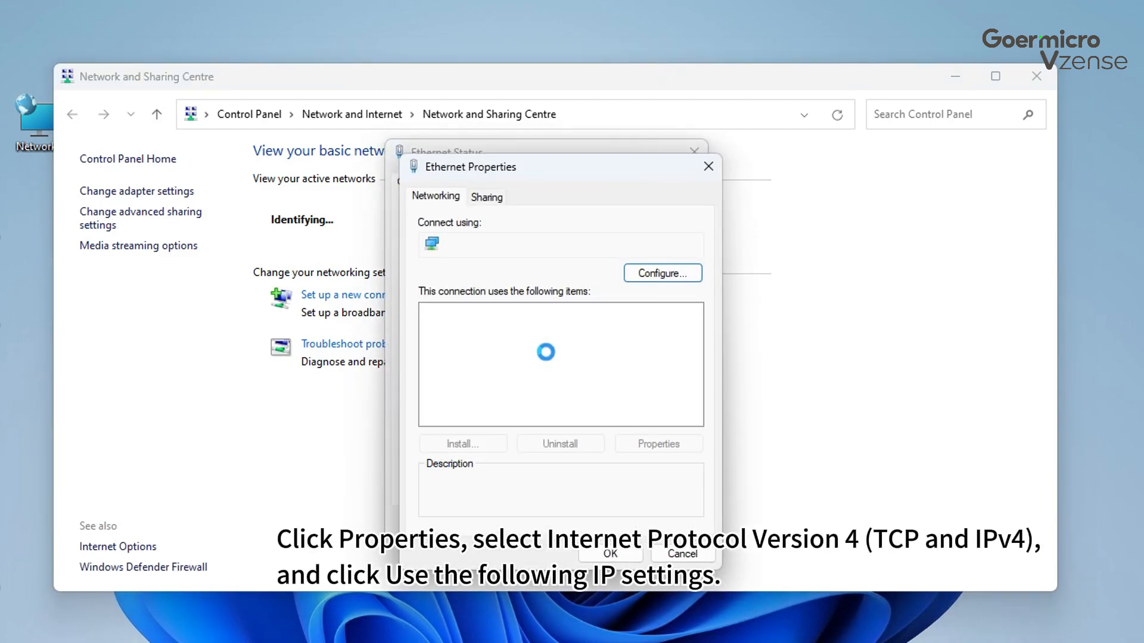
double_click(568, 356)
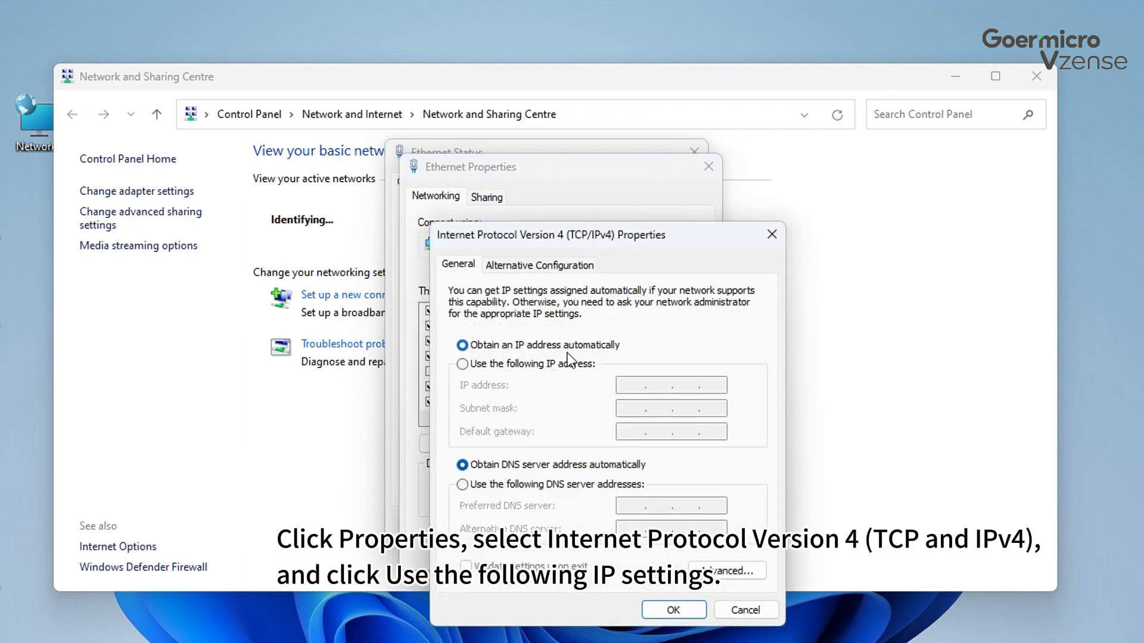
Assign the Ethernet adapter the static IP address 192.168.1.100 with subnet mask 255.255.255.0 and apply the settings
click(520, 363)
click(638, 385)
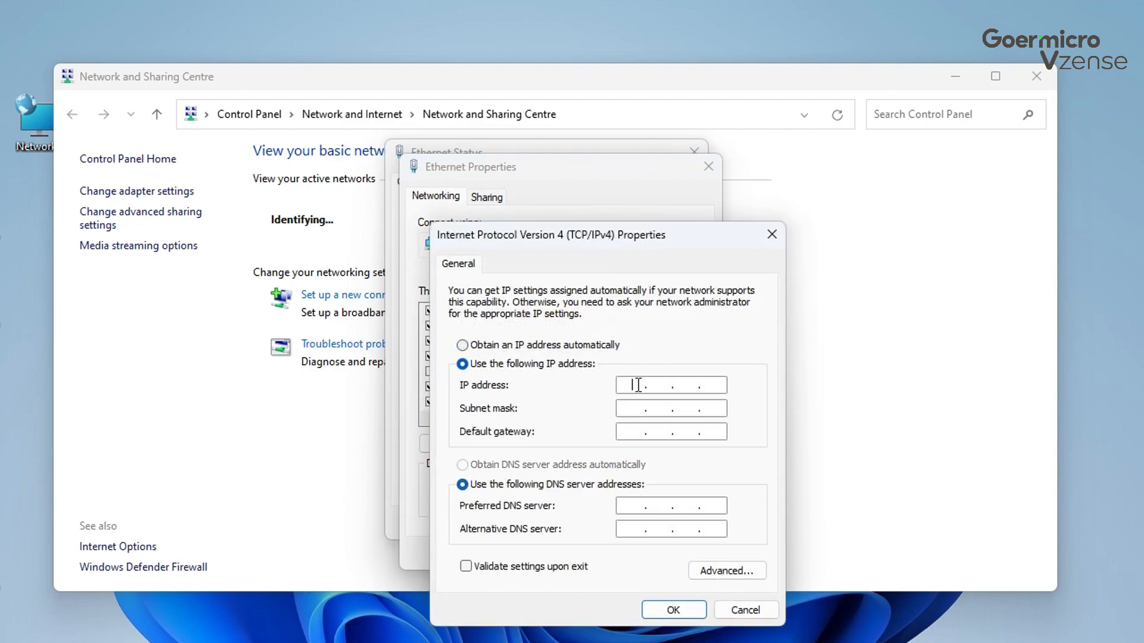
text(19)
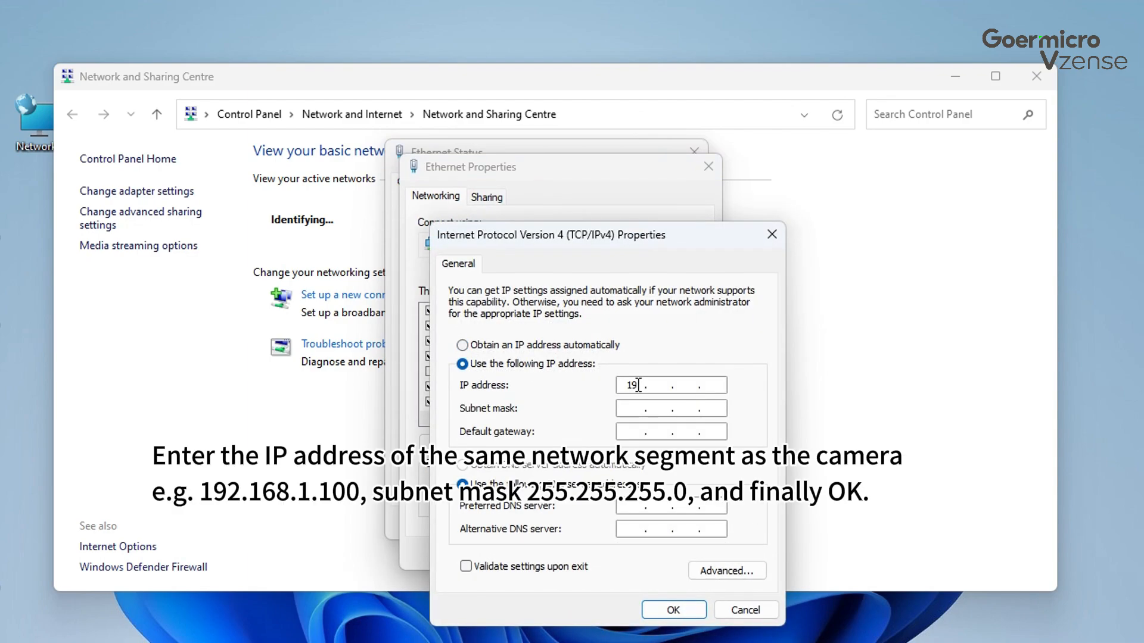
text(2 . 168 . 1 . 100)
click(630, 409)
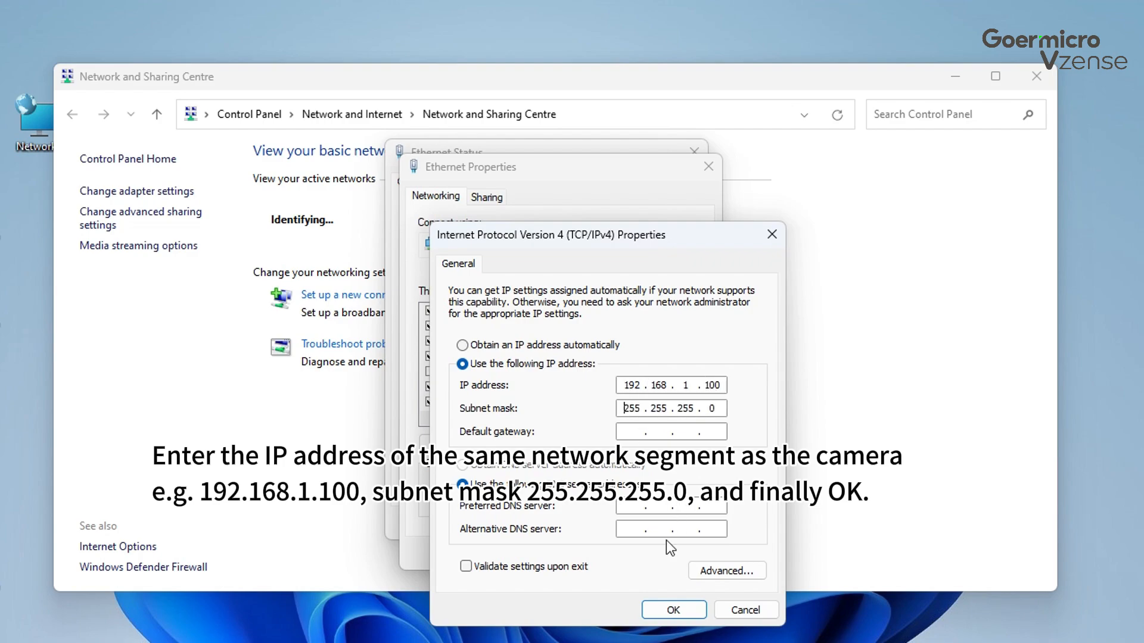
click(660, 614)
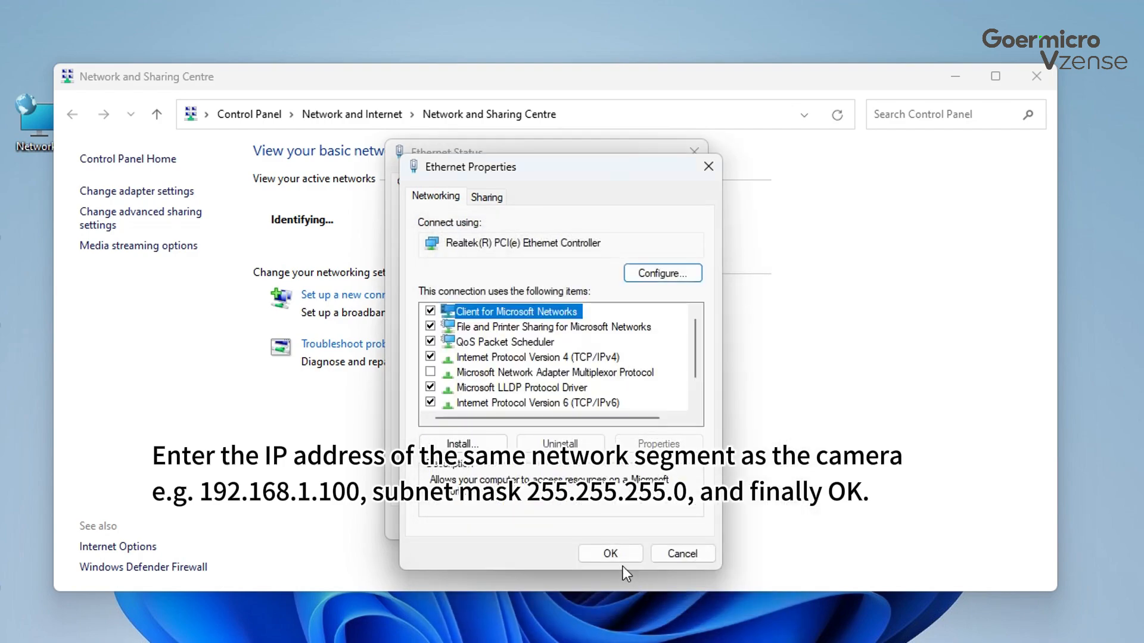
click(618, 552)
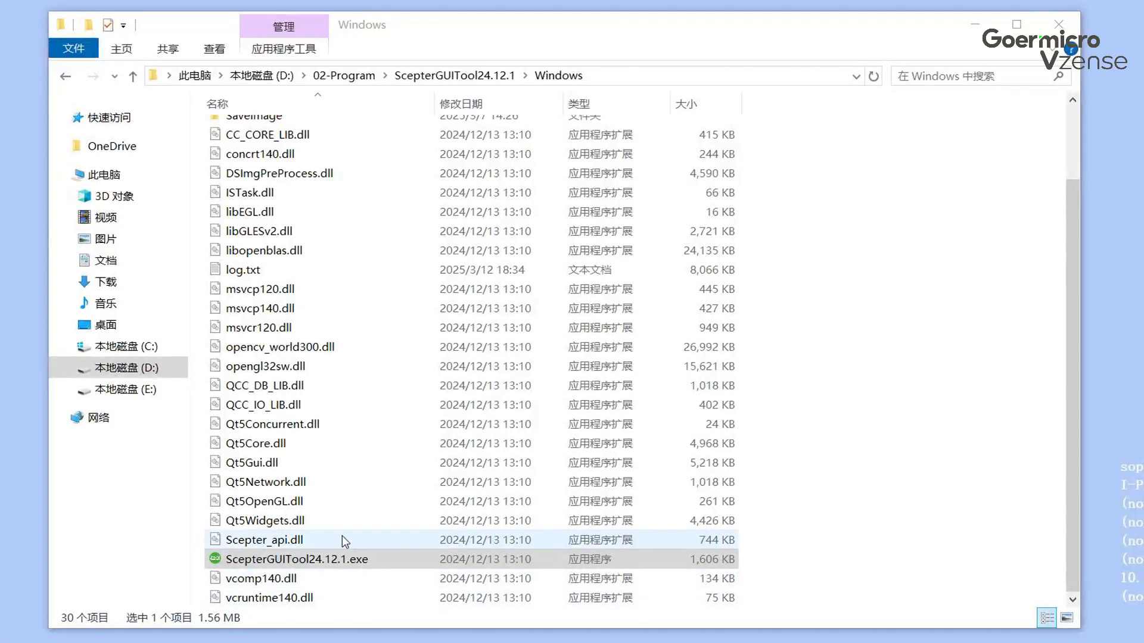
Launch ScepterGUITool24.12.1.exe from the ScepterGUITool24.12.1 Windows folder and scan for connected cameras
double_click(340, 559)
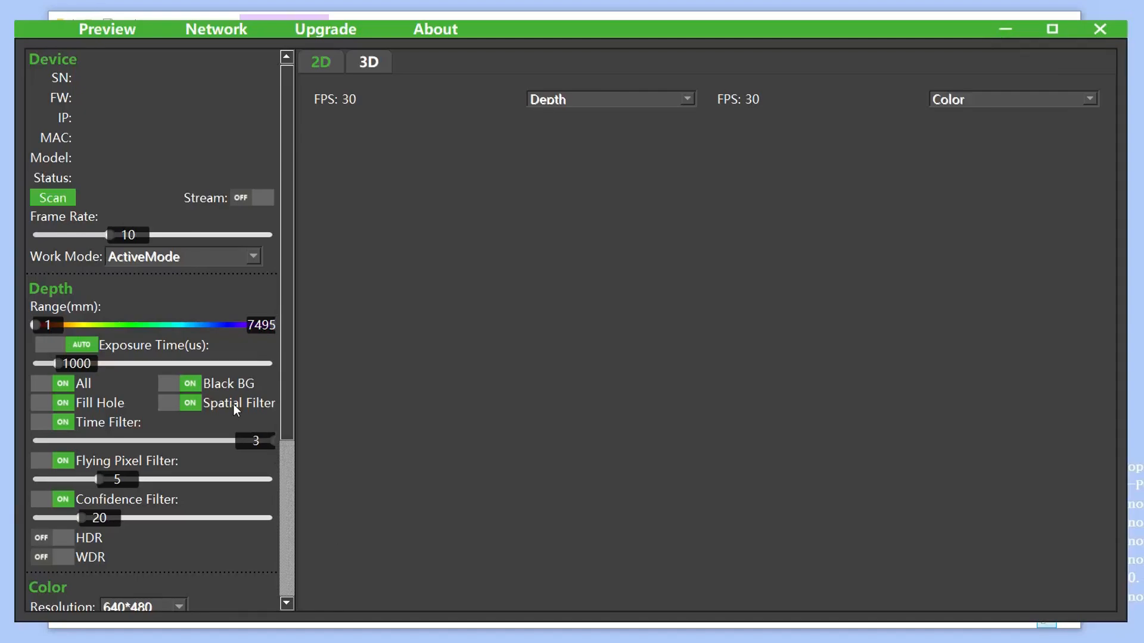
click(69, 200)
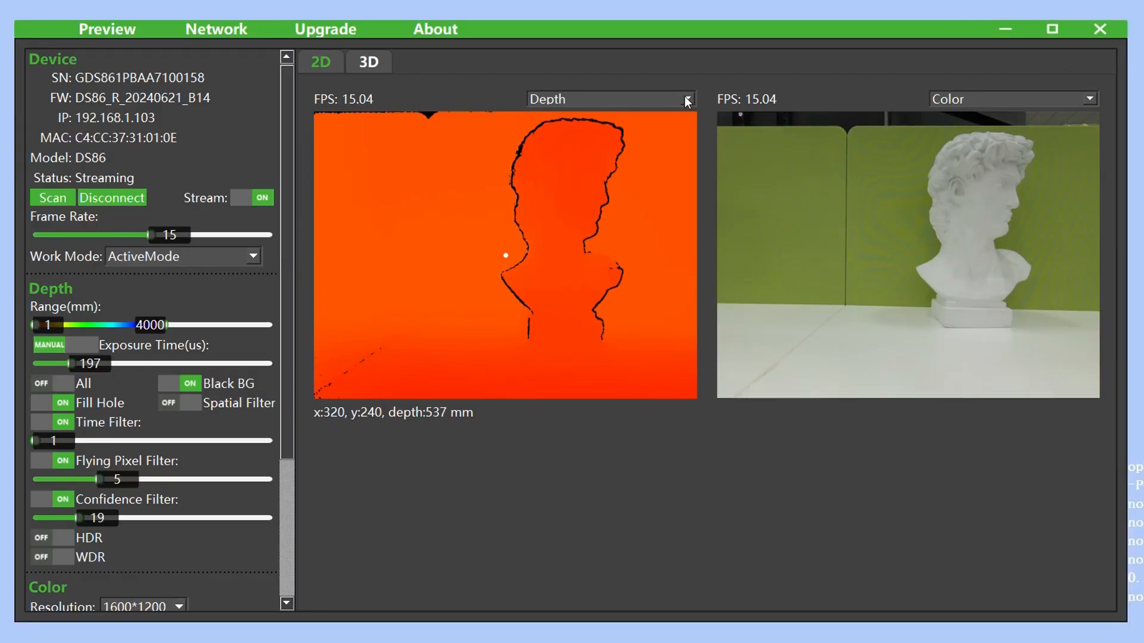
Preview the first 2D image as DepthImgToColorSensor and switch it back to Depth
click(686, 98)
click(660, 129)
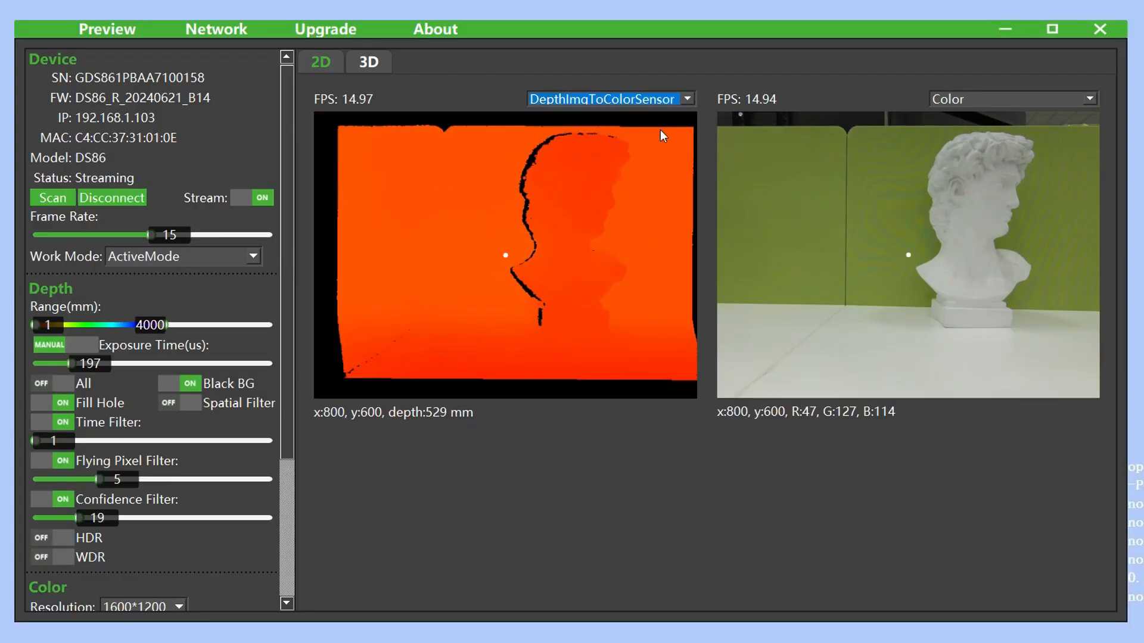
click(688, 99)
click(672, 115)
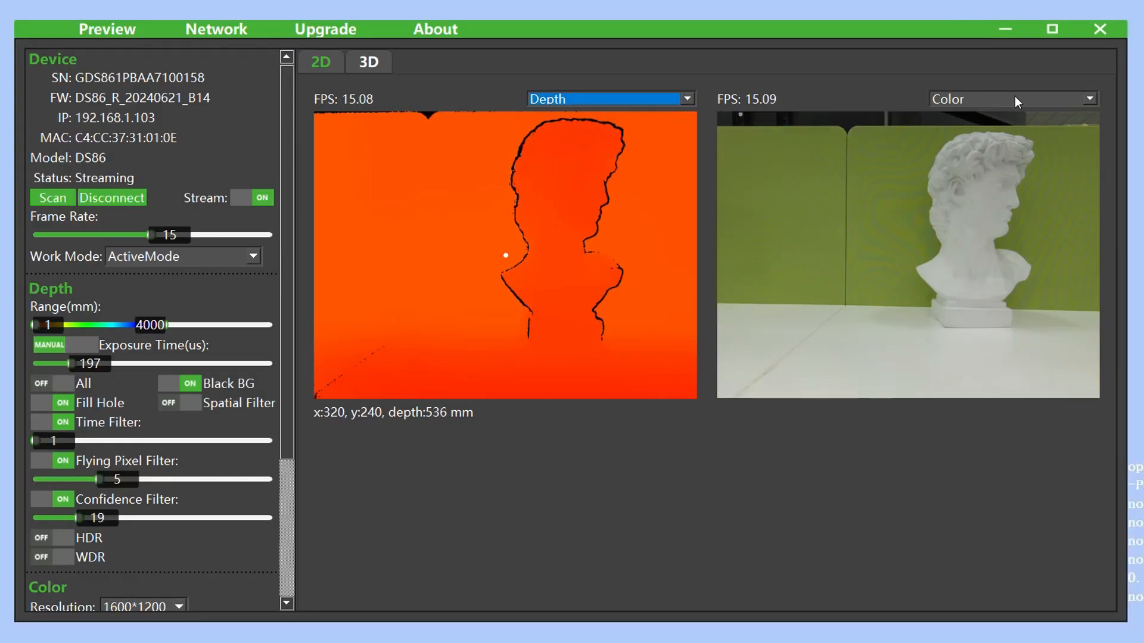
View the second 2D image as ColorImgToDepthSensor and as IR
click(1016, 100)
click(989, 130)
click(1024, 100)
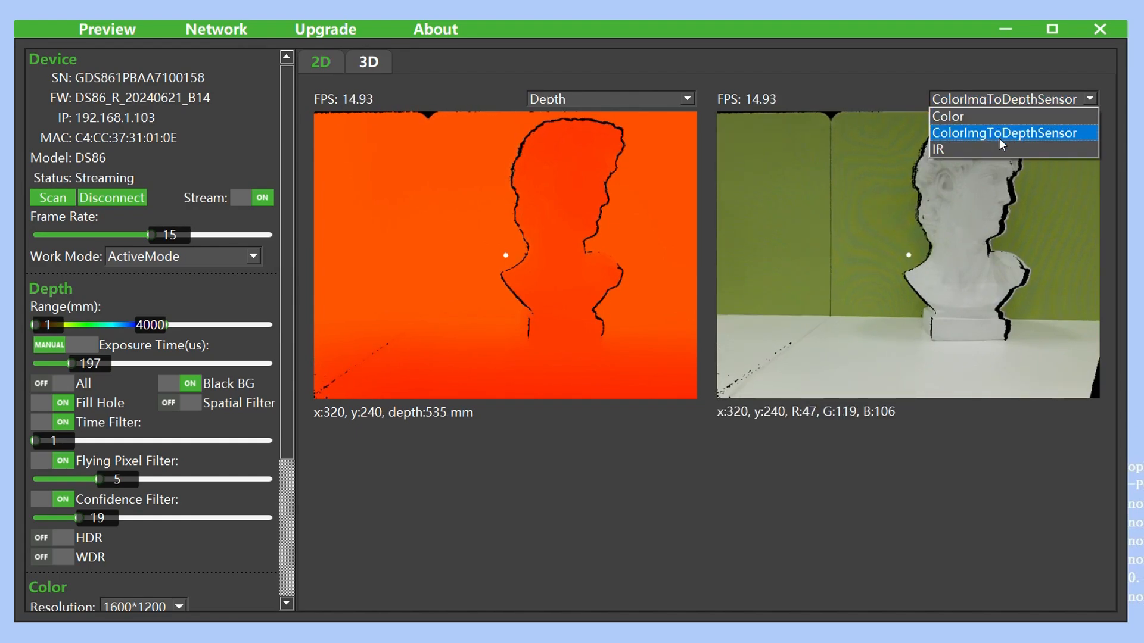
click(998, 149)
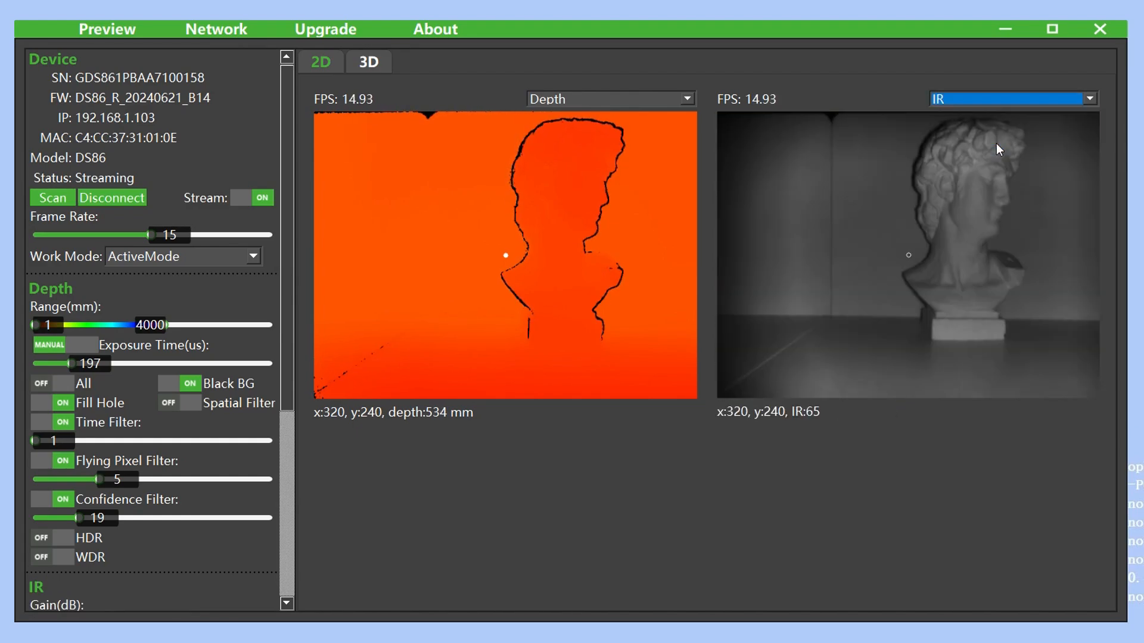
Examine the bust up close in 3D as Depth Point Cloud, Depth Point Cloud White and Depth Point Cloud + Color
click(374, 64)
scroll(806, 330, up, 5)
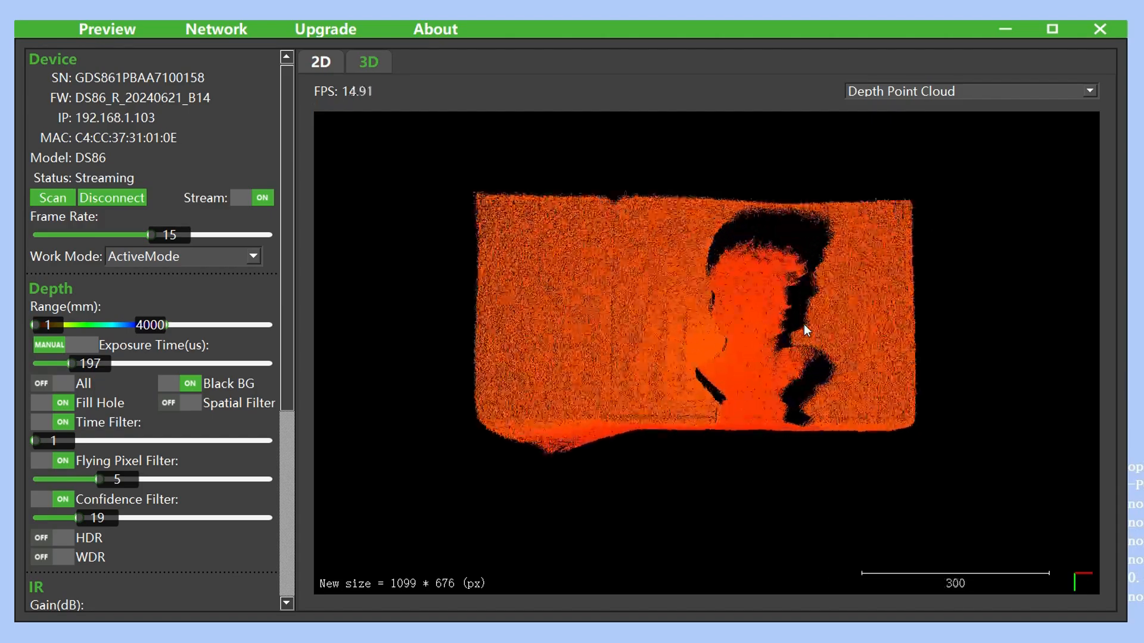
scroll(822, 303, up, 5)
click(1025, 91)
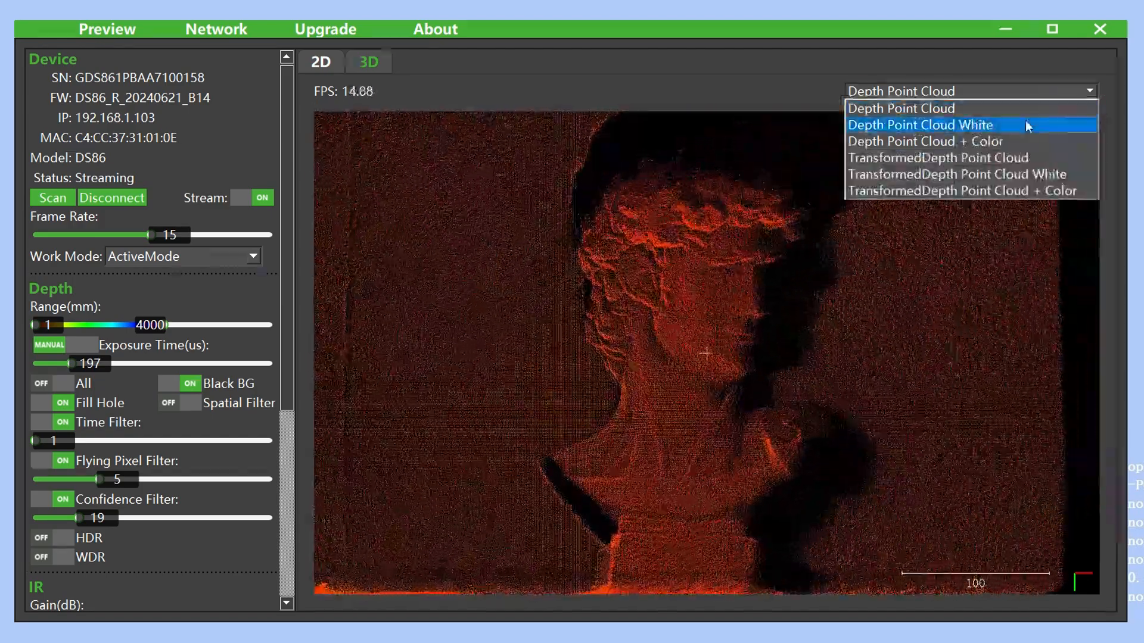
click(1028, 125)
click(1042, 92)
click(1036, 141)
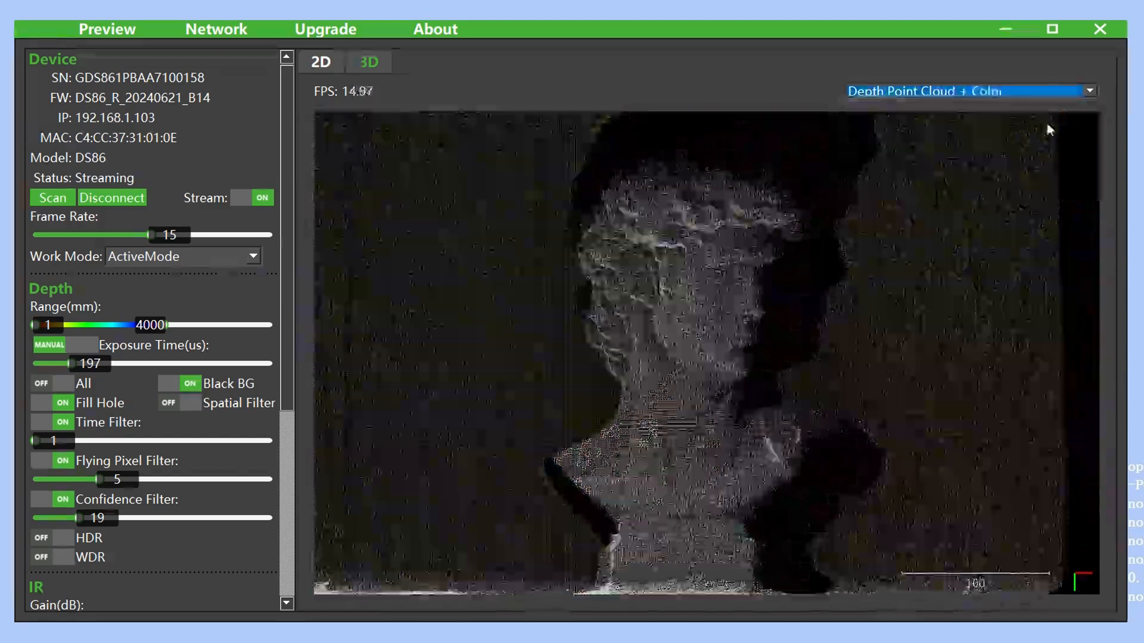
View the 3D scene as TransformedDepth Point Cloud, TransformedDepth Point Cloud White and TransformedDepth Point Cloud + Color
click(1030, 92)
click(1008, 161)
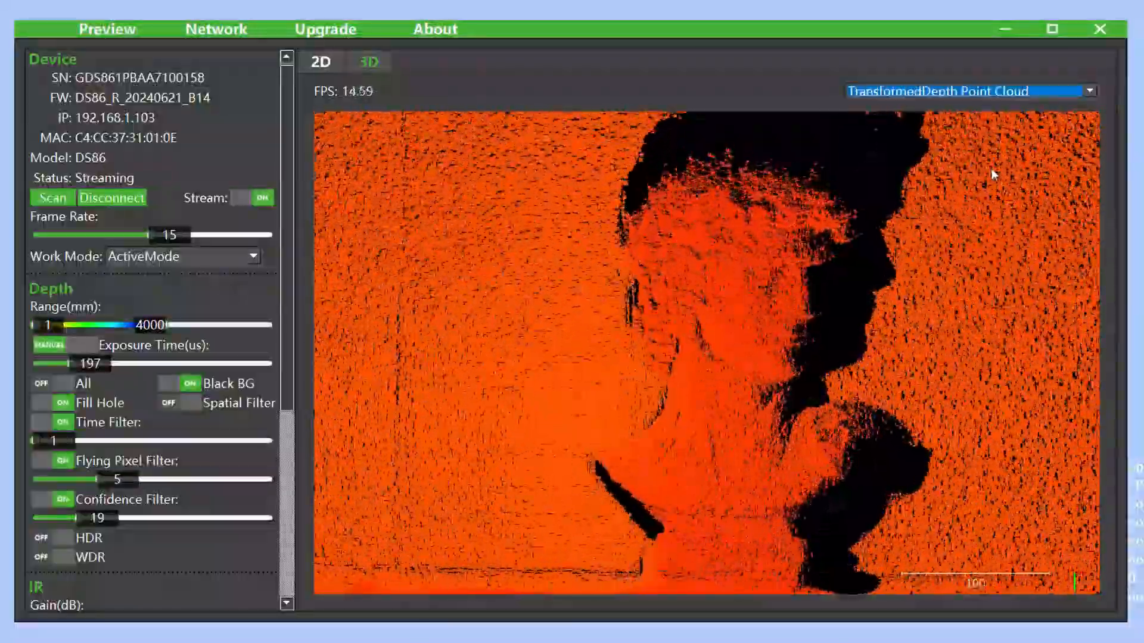
click(1029, 91)
click(1027, 173)
click(1029, 91)
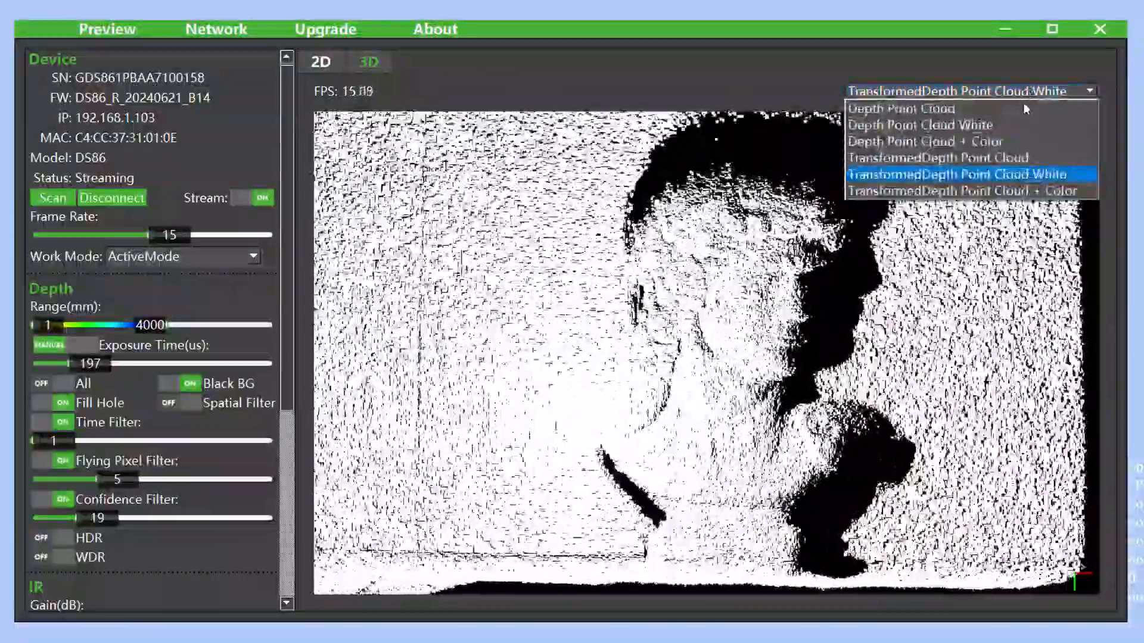
click(1007, 190)
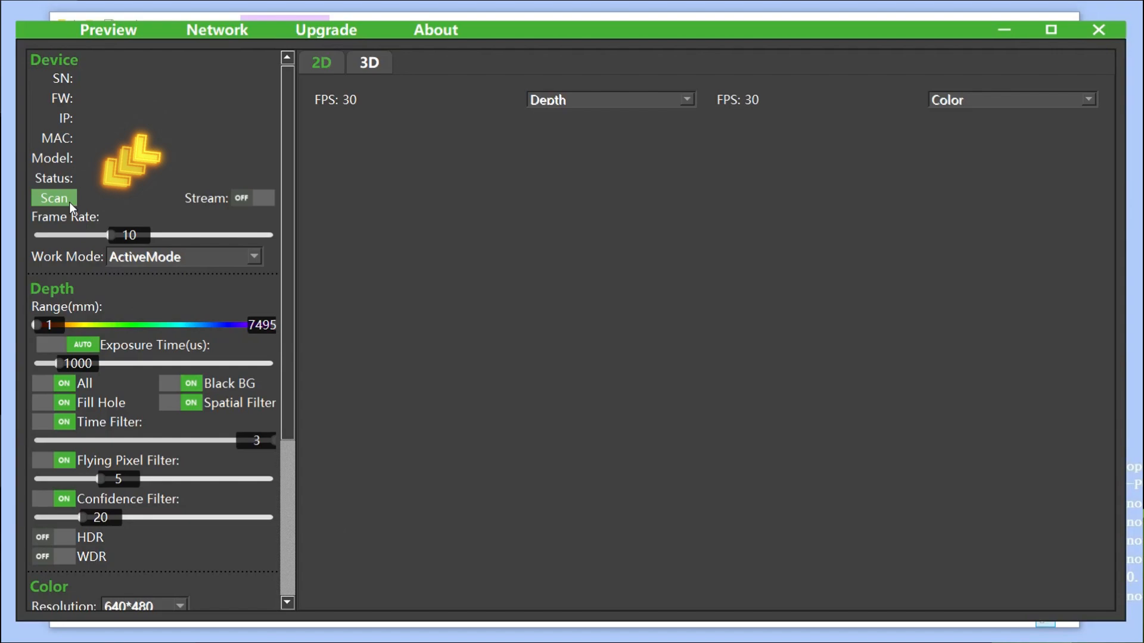
Scan for devices, connect the DS86 camera at 192.168.1.101, and start its stream for viewing in 3D
click(53, 198)
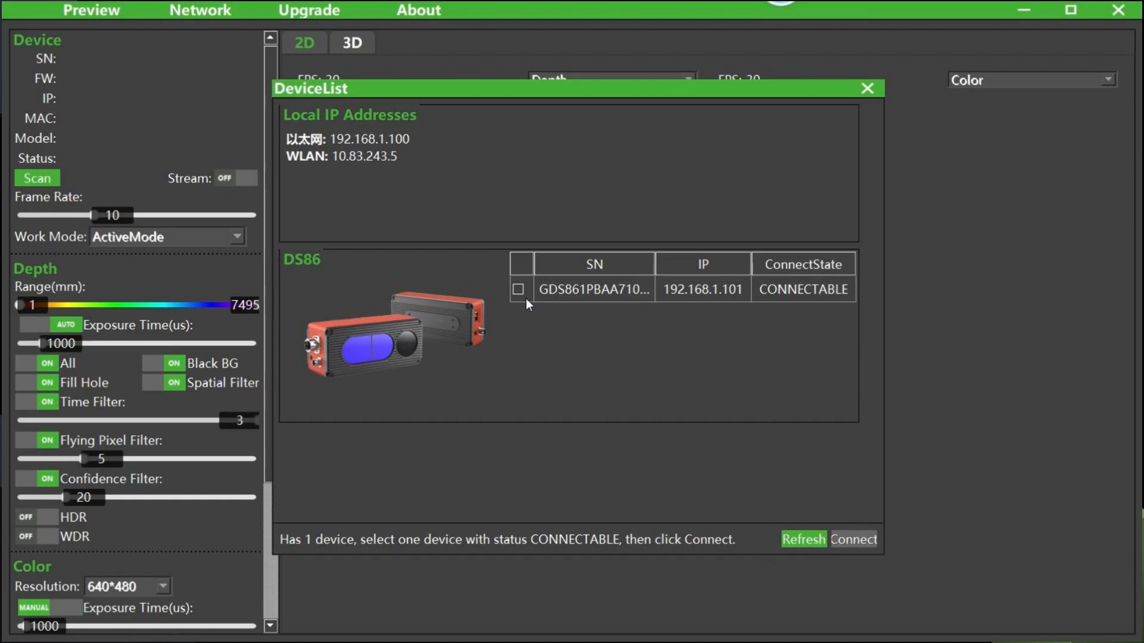
click(518, 289)
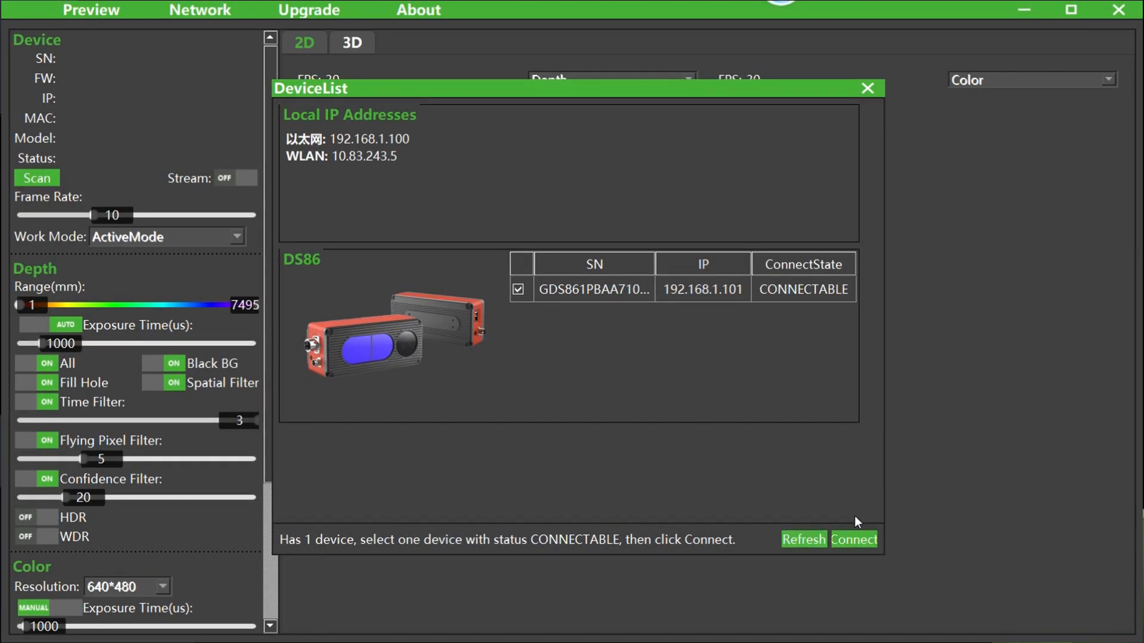
click(859, 540)
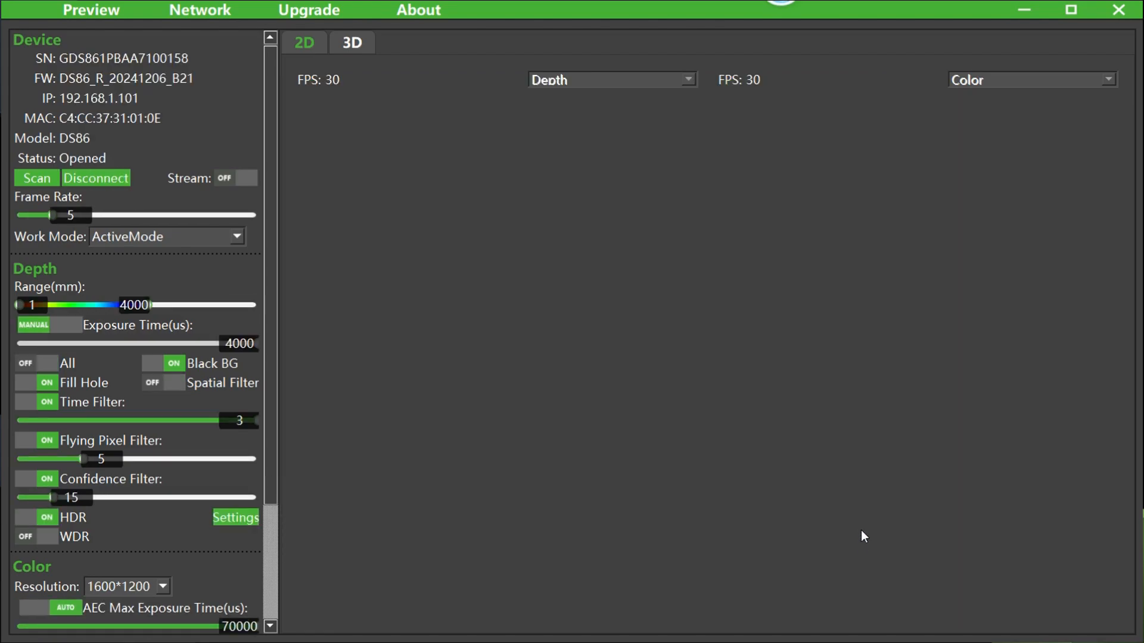
click(235, 179)
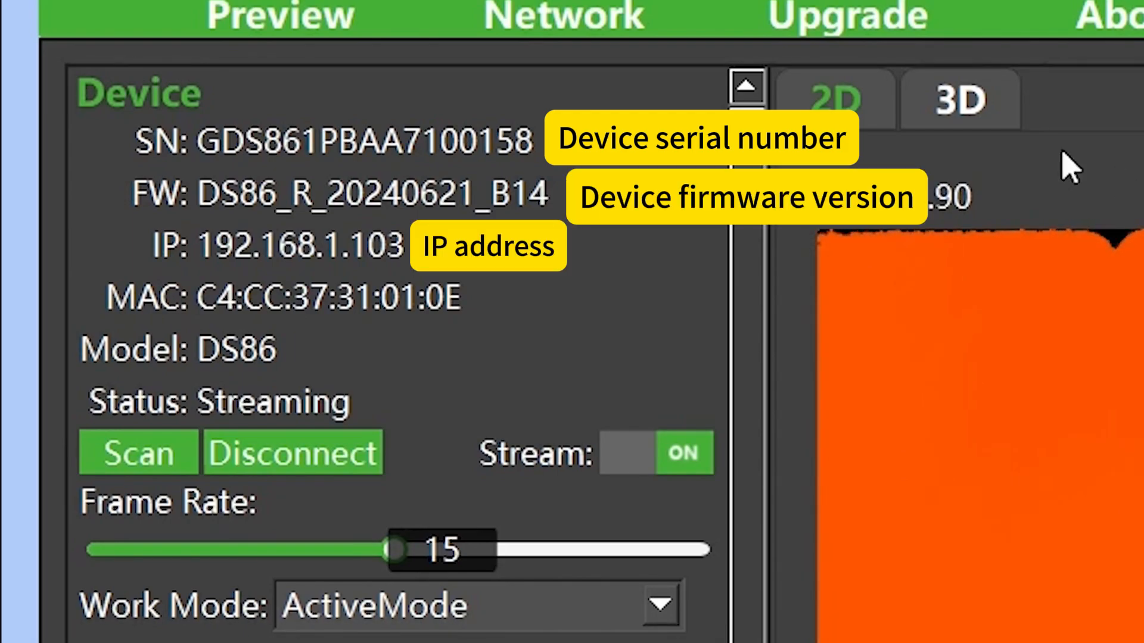
click(976, 112)
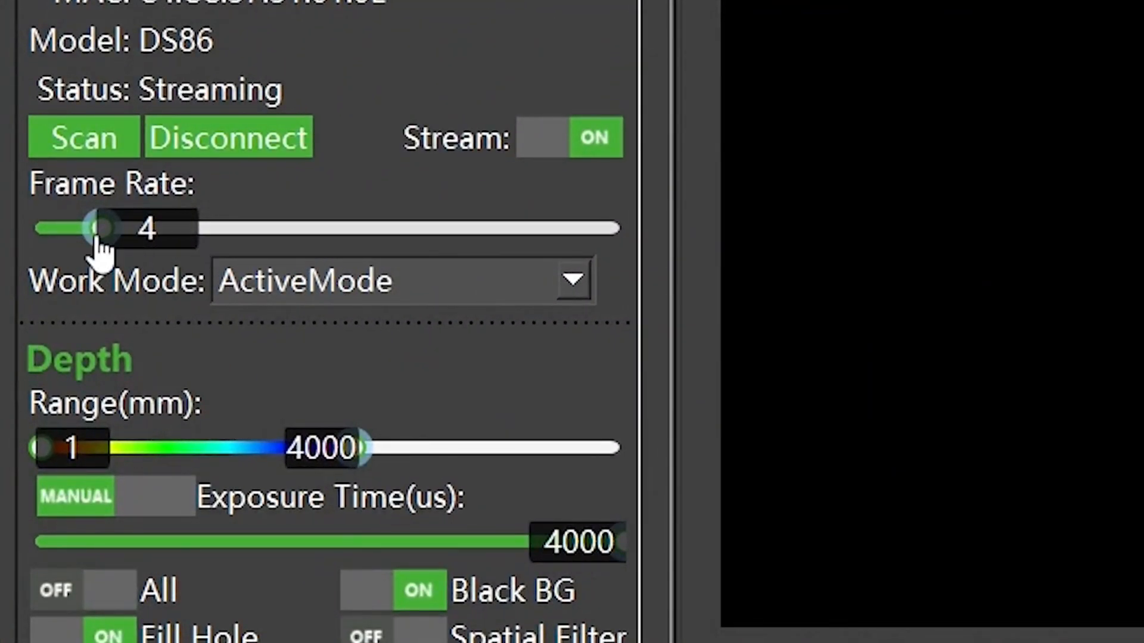
Raise the camera's frame rate to 9 and on to 15
drag(103, 228, 202, 228)
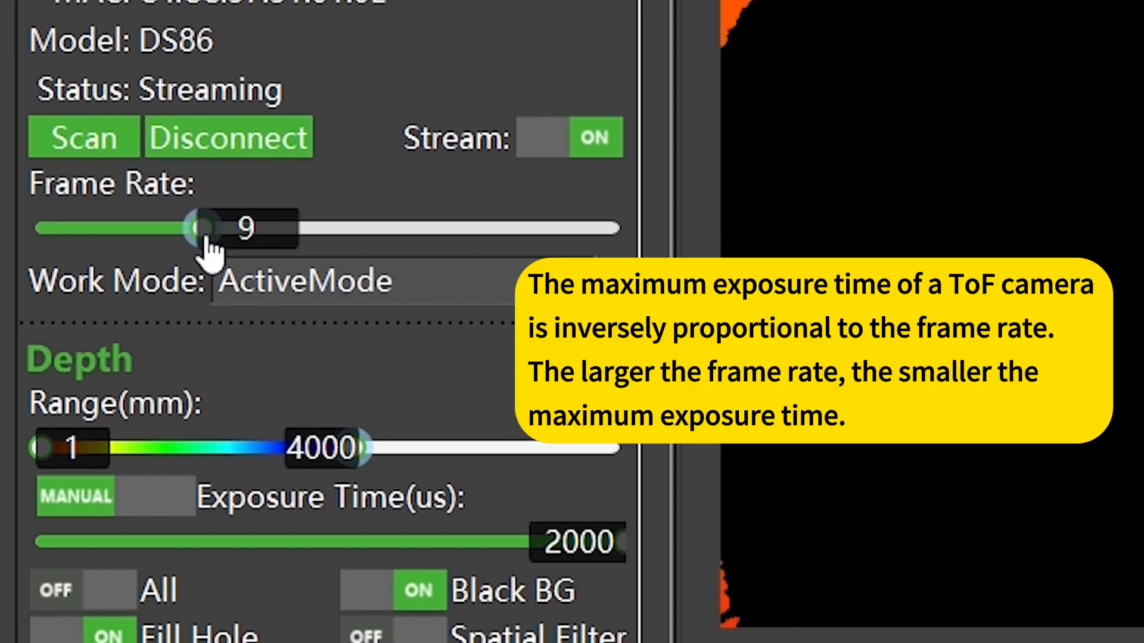
drag(205, 239, 317, 240)
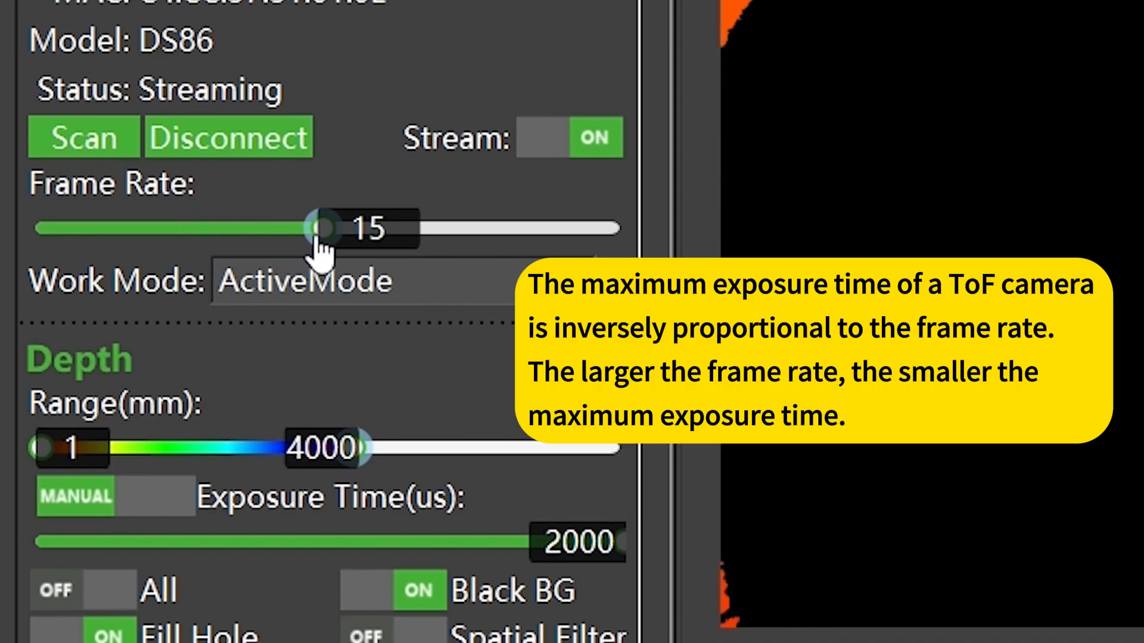
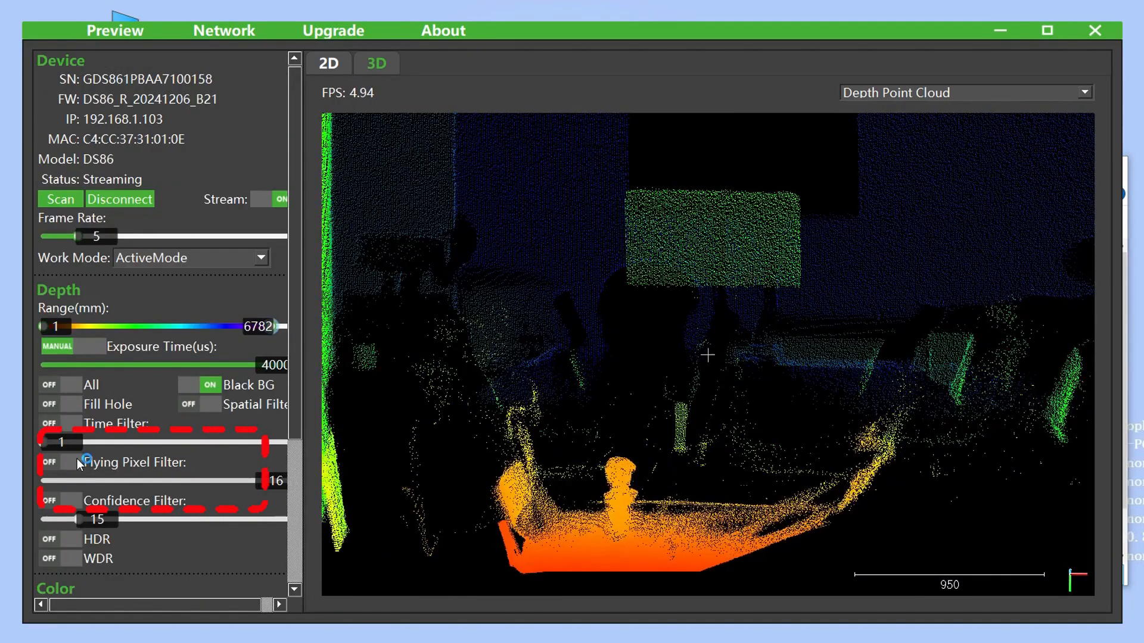
Turn on the Flying Pixel Filter, set its value to 3, and turn the filter off again
click(77, 460)
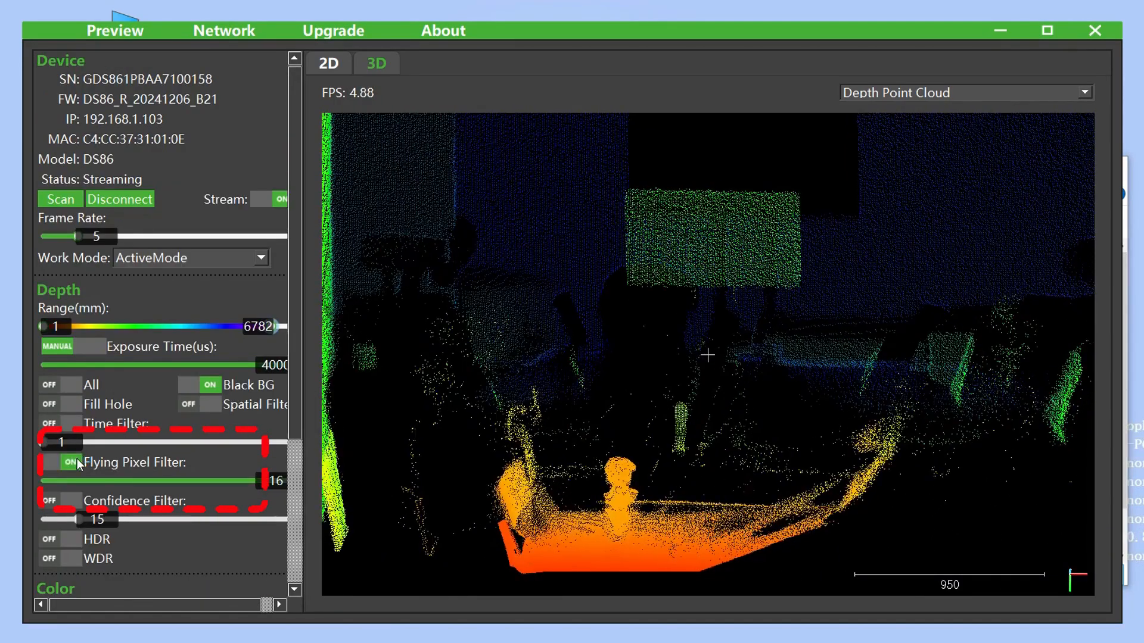
click(144, 482)
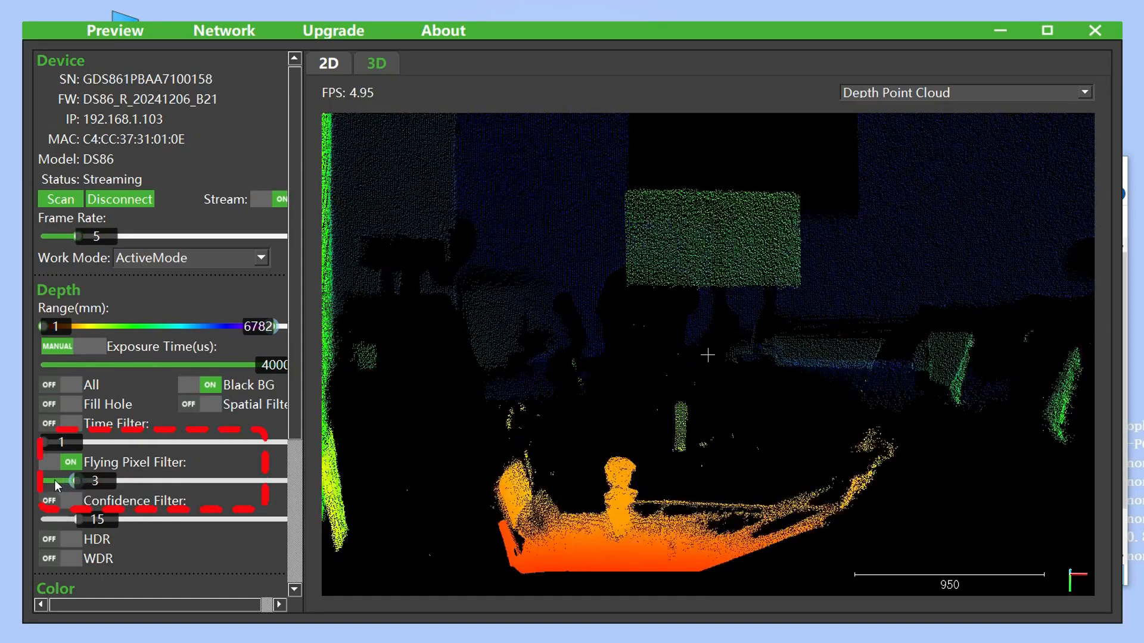
click(80, 482)
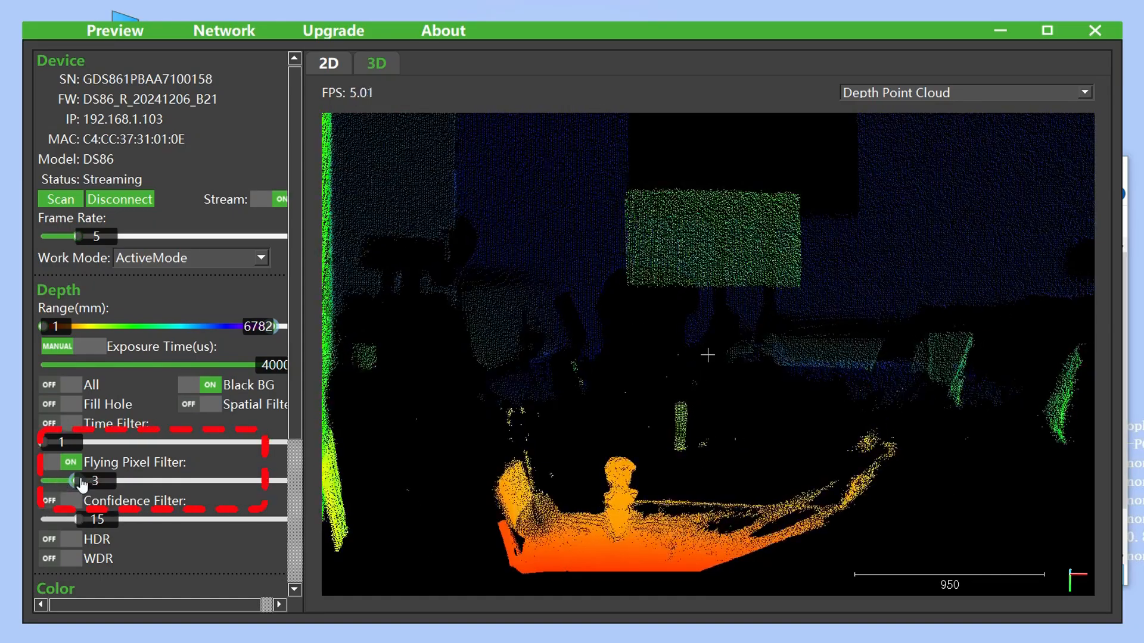
click(59, 458)
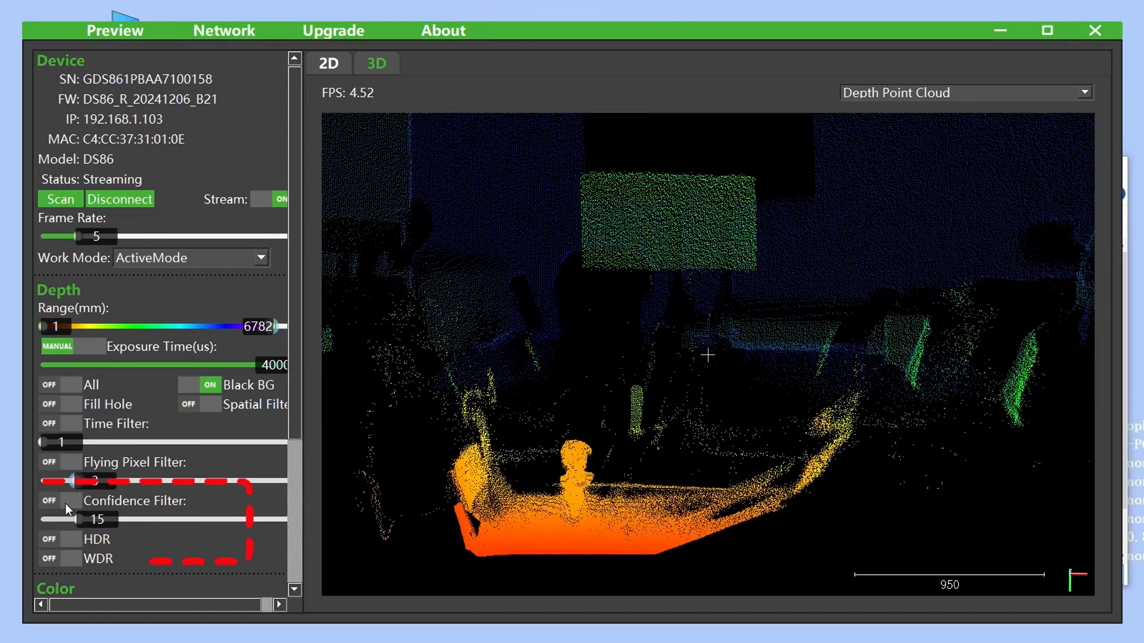
Turn on the Confidence Filter and raise its value to 40 and beyond
click(66, 503)
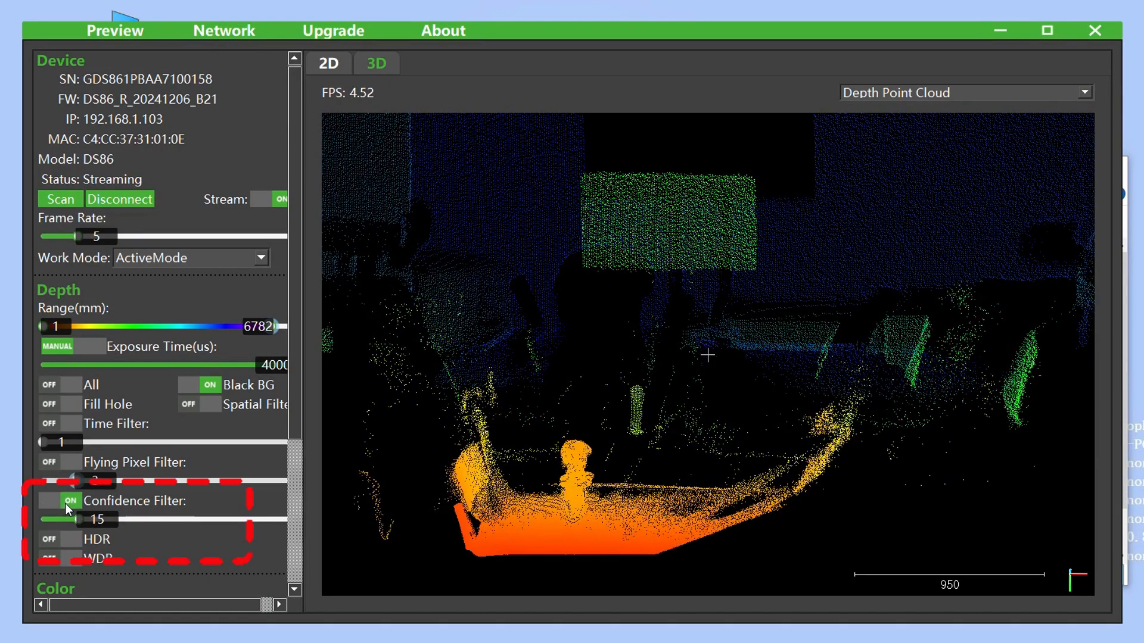
click(142, 519)
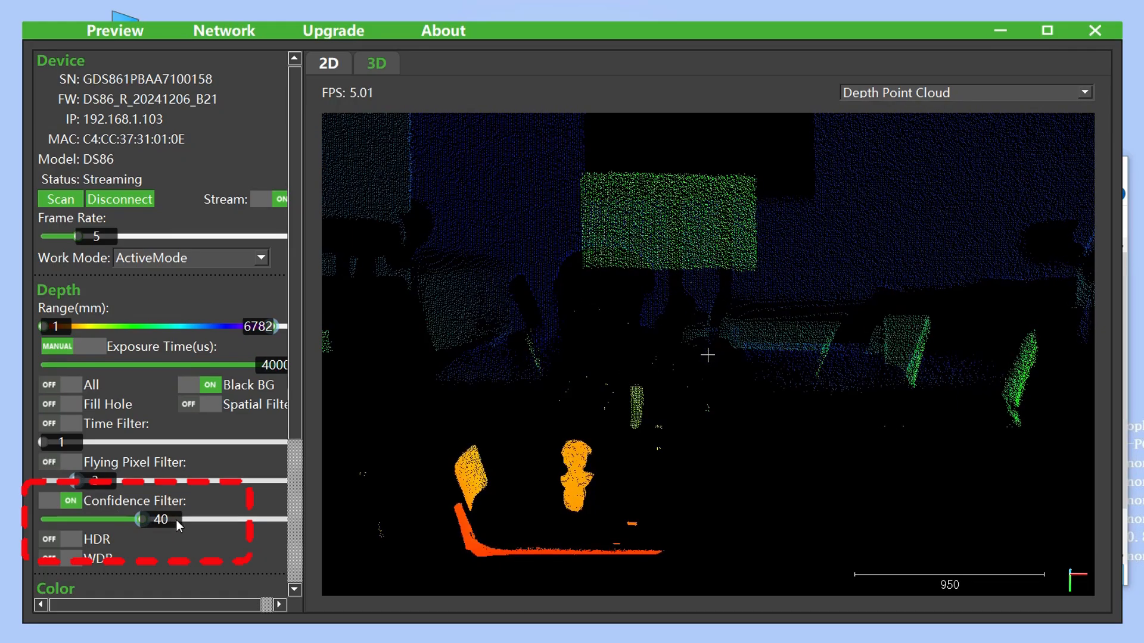
click(280, 518)
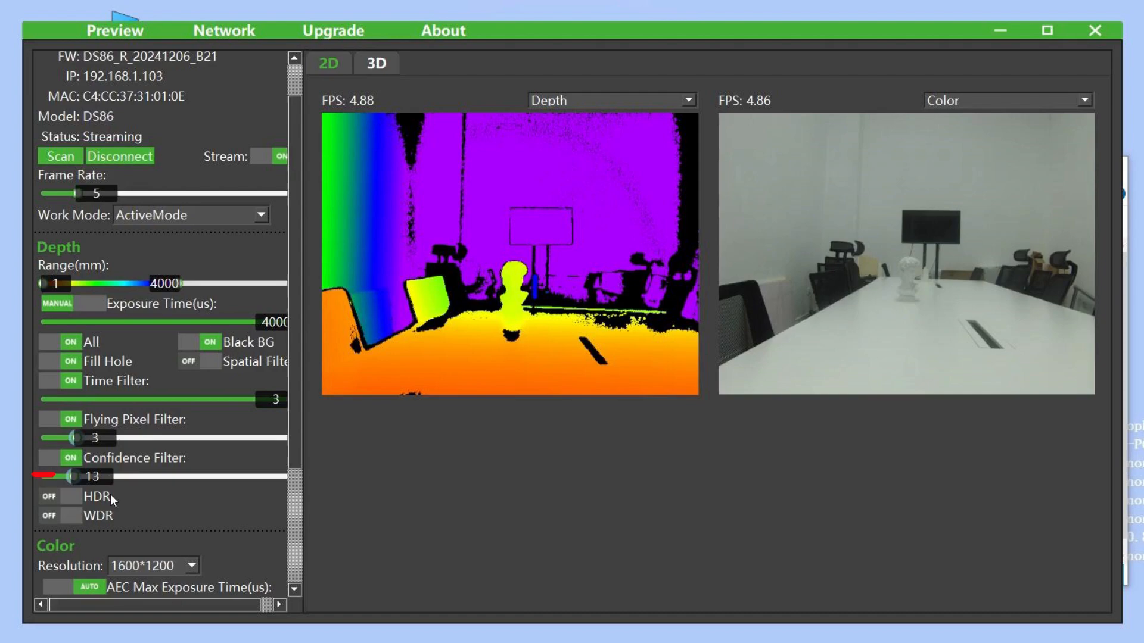
Enable HDR and set its low exposure time to 313 us and high exposure time to 928 us
click(74, 499)
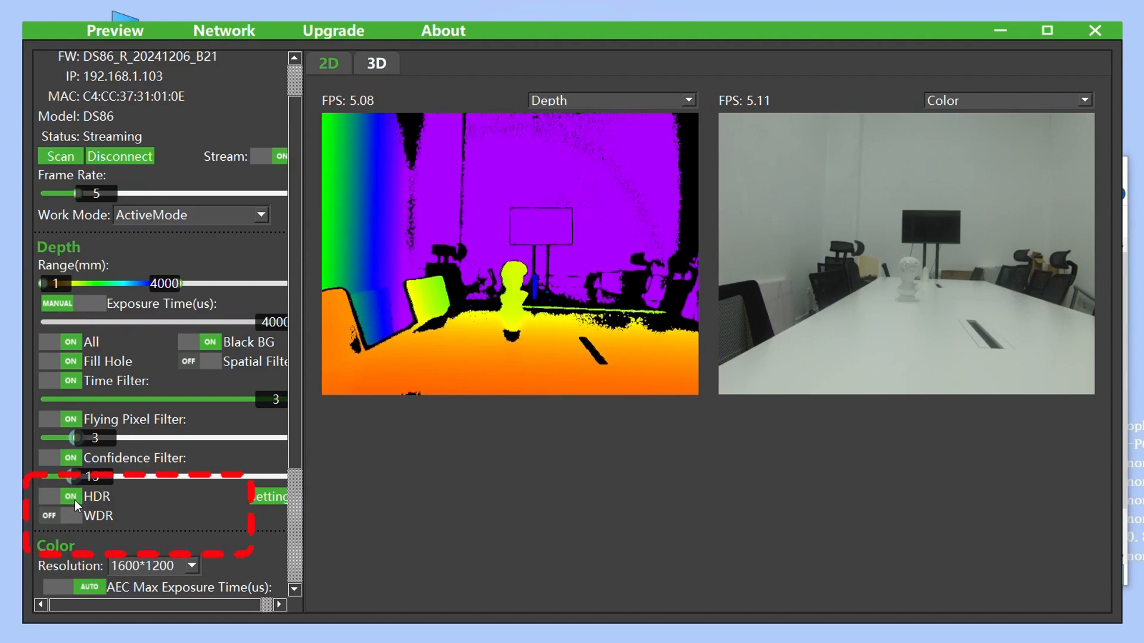
click(266, 496)
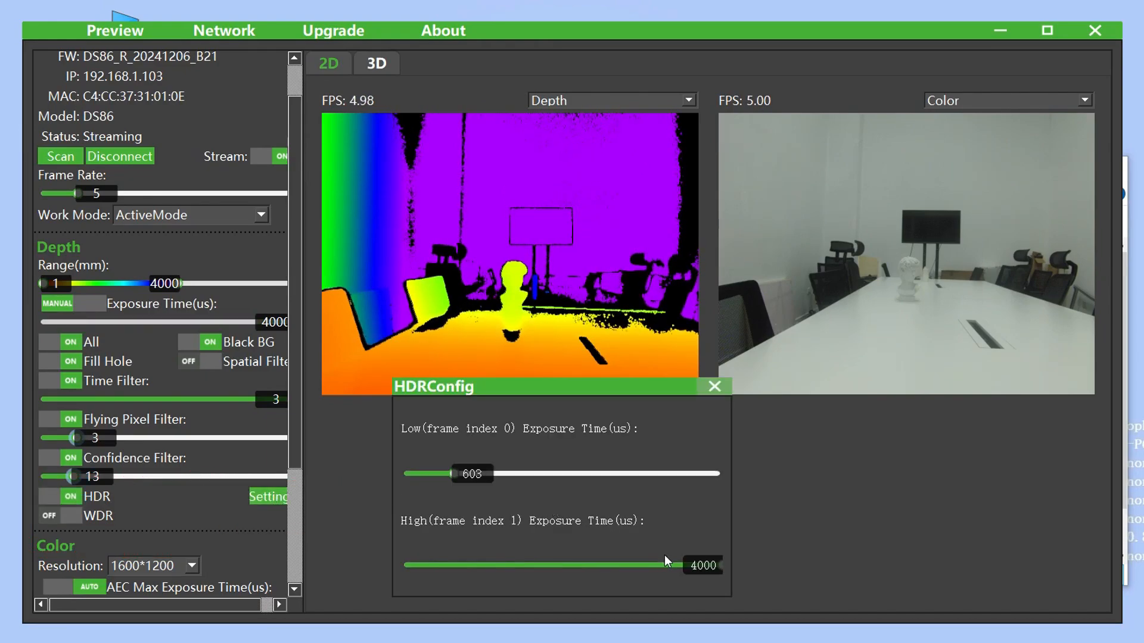
drag(717, 566, 510, 563)
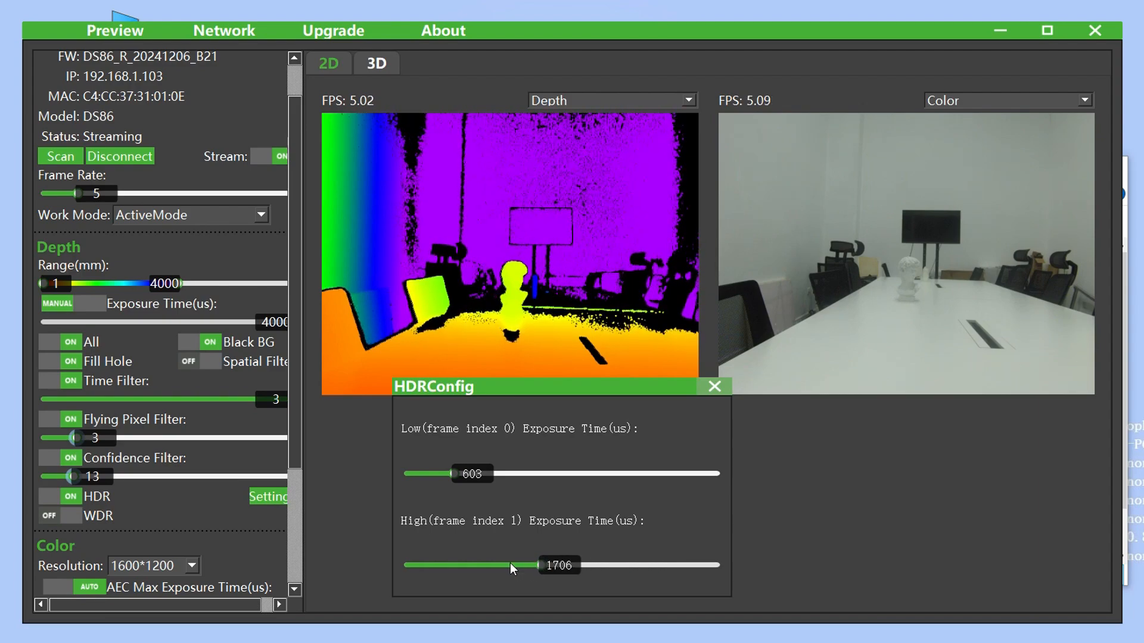
drag(456, 473, 432, 477)
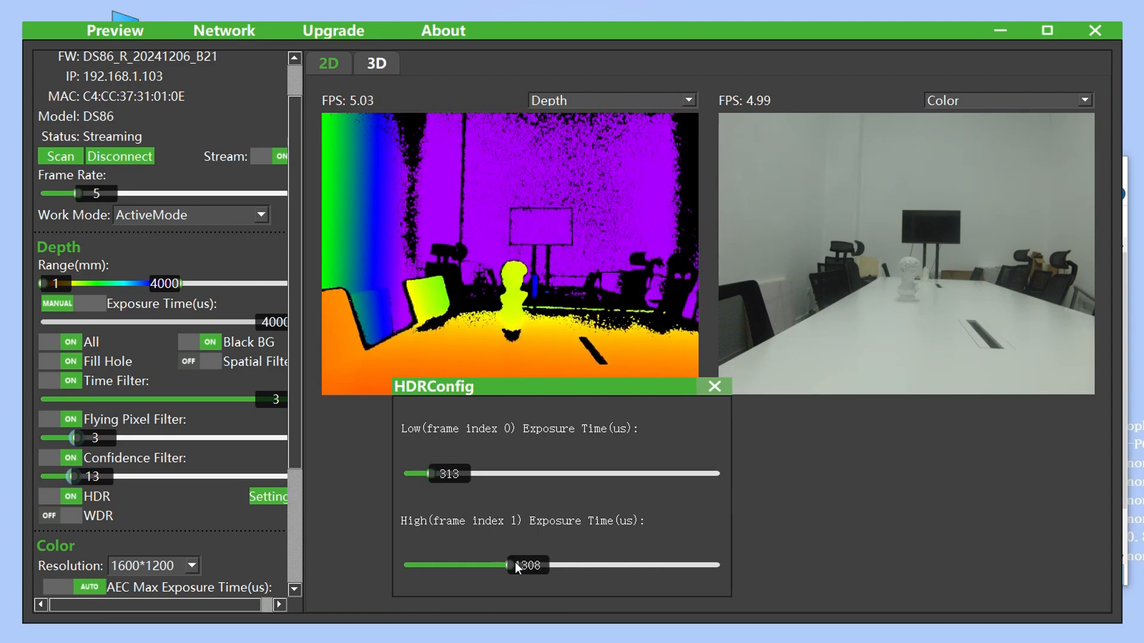
drag(511, 565, 480, 565)
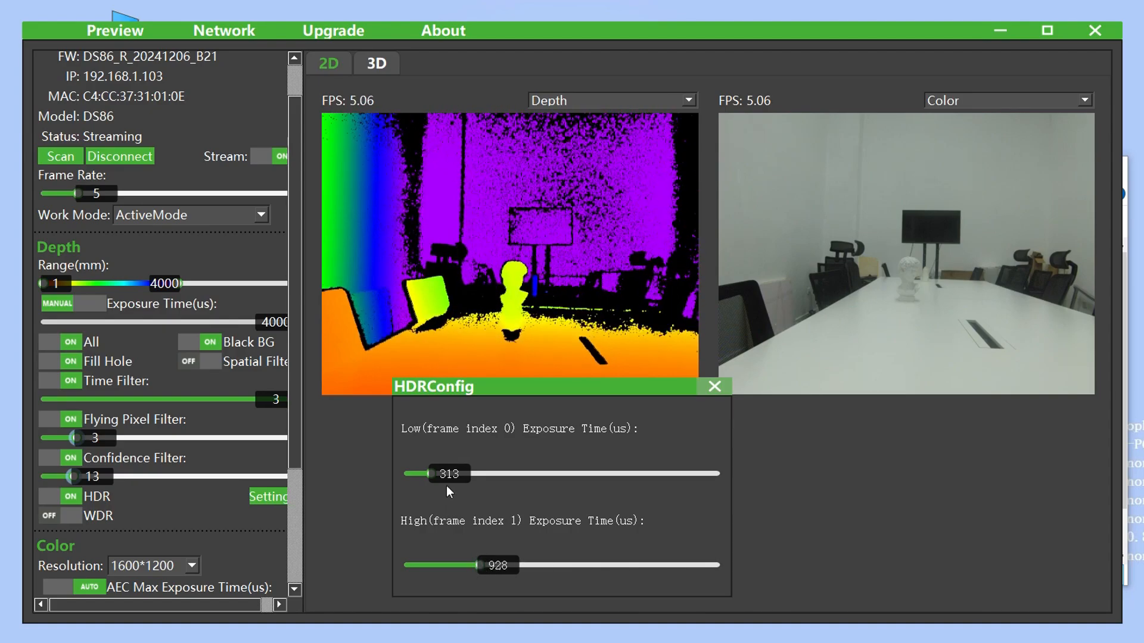
Set the HDR high exposure time to 4000 us and raise the low exposure time to 811 us and beyond
drag(432, 474, 471, 478)
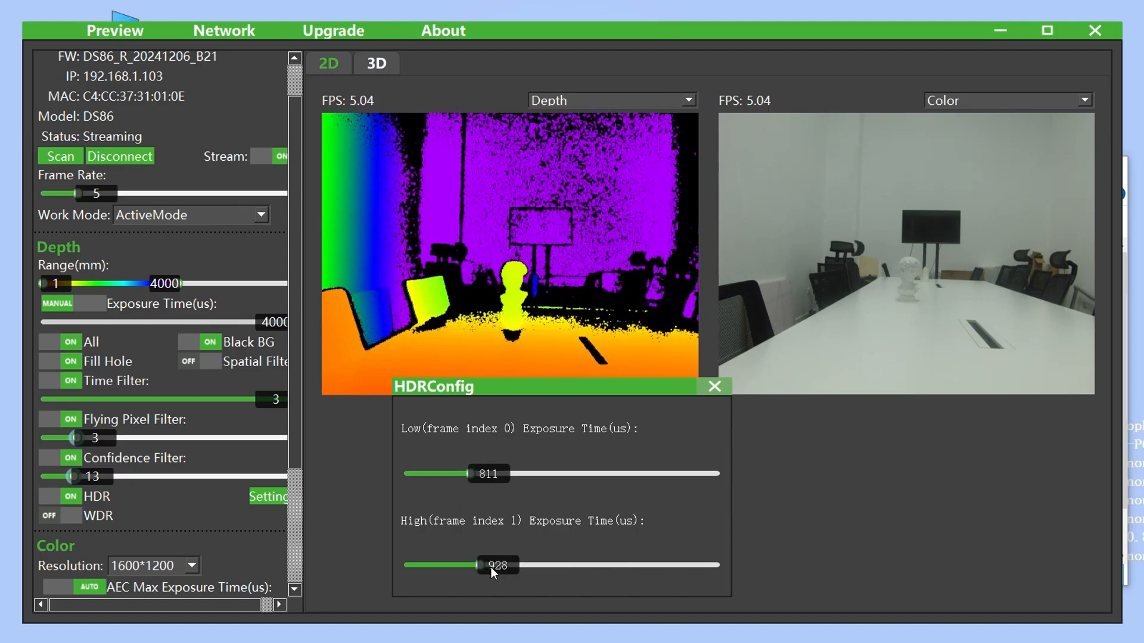
drag(491, 565, 727, 563)
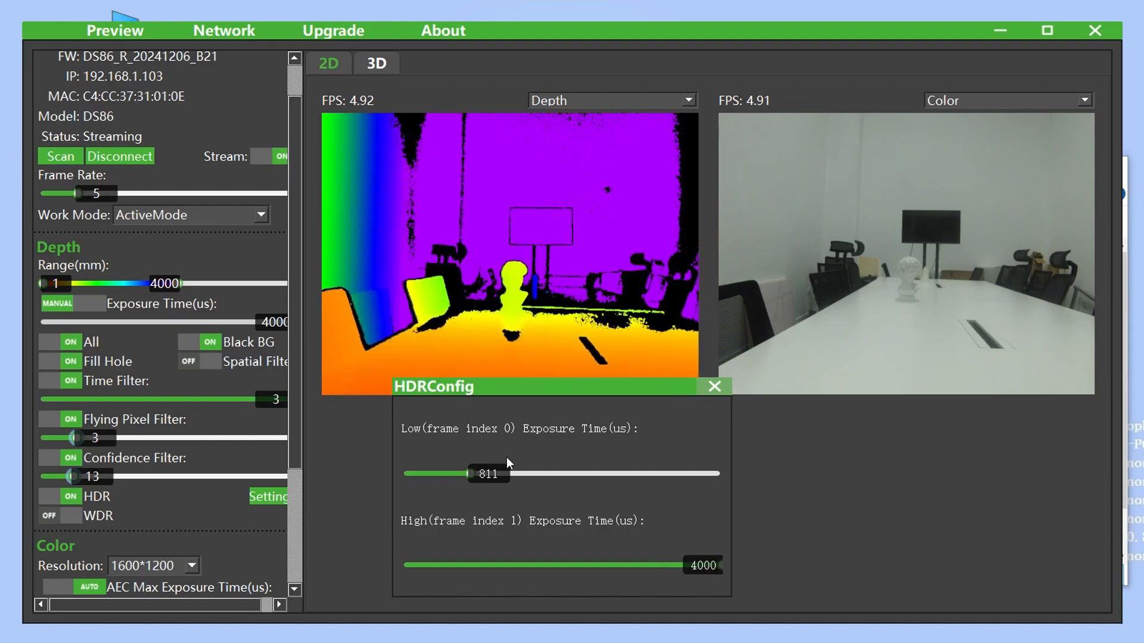
drag(474, 473, 599, 472)
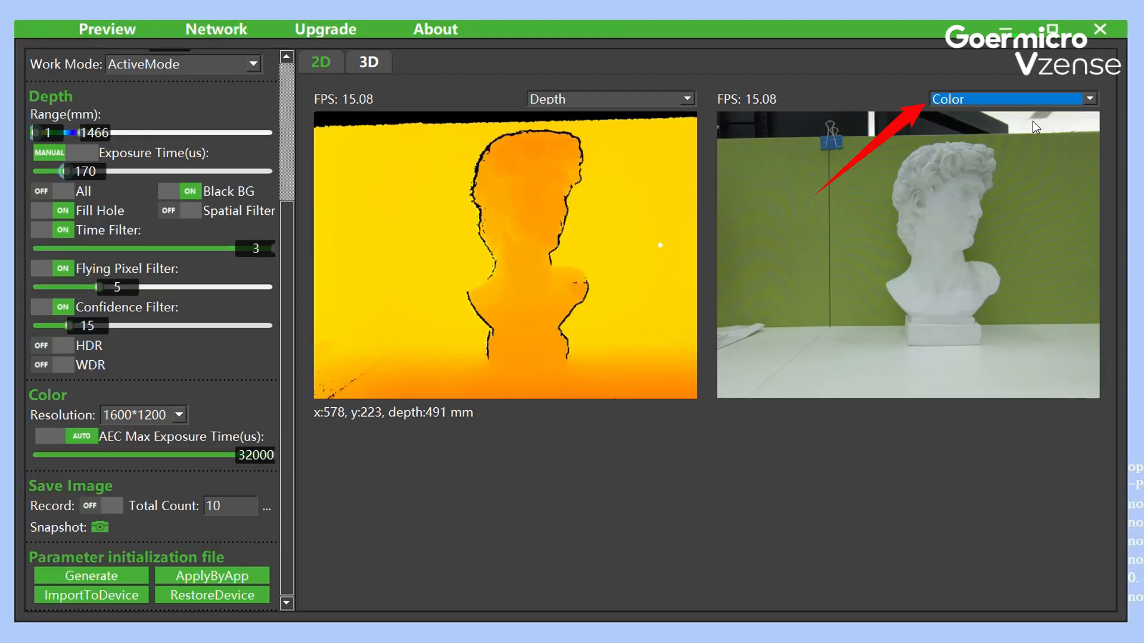
With the second 2D image shown as IR, set the IR gain to 100 dB and enable Gamma Correction with a value above 9
click(1046, 100)
click(1003, 150)
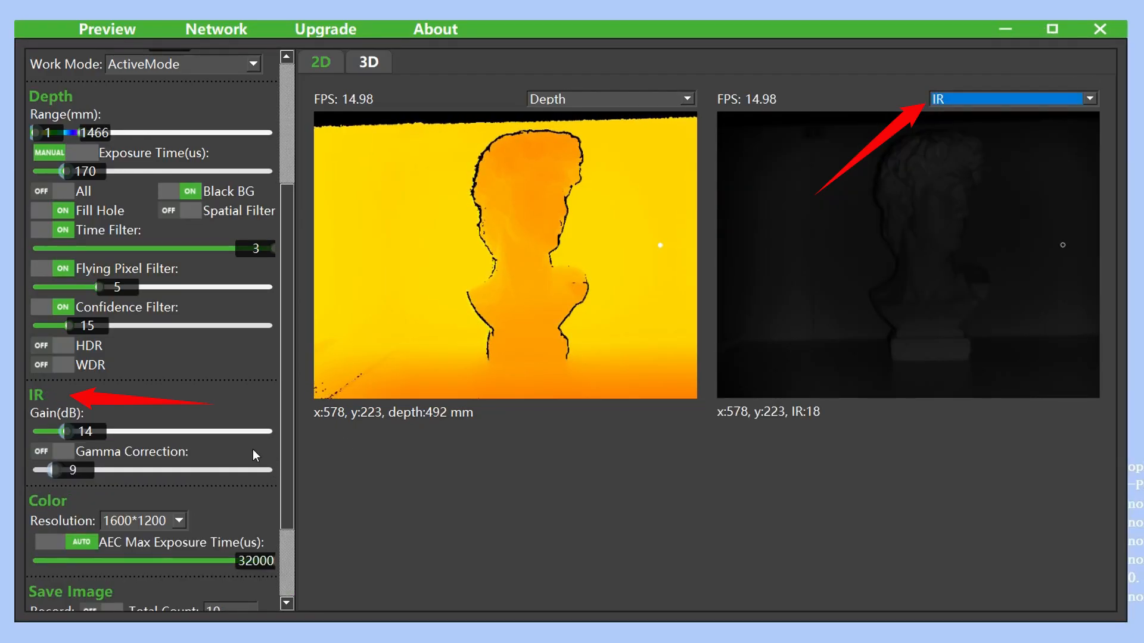
click(57, 430)
drag(60, 435, 295, 436)
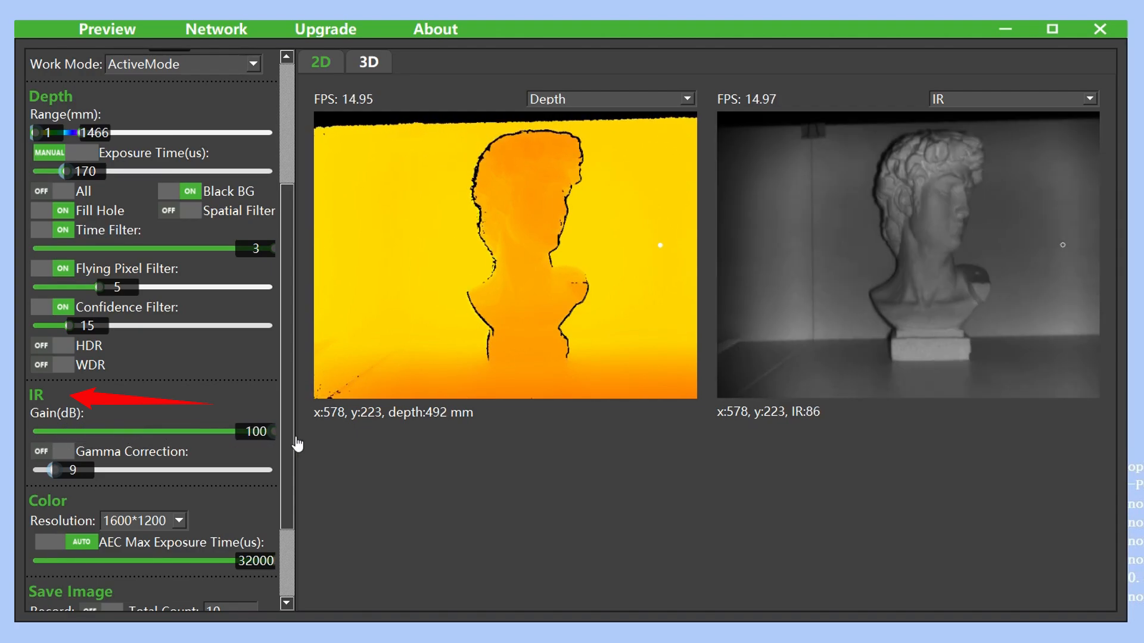
click(61, 452)
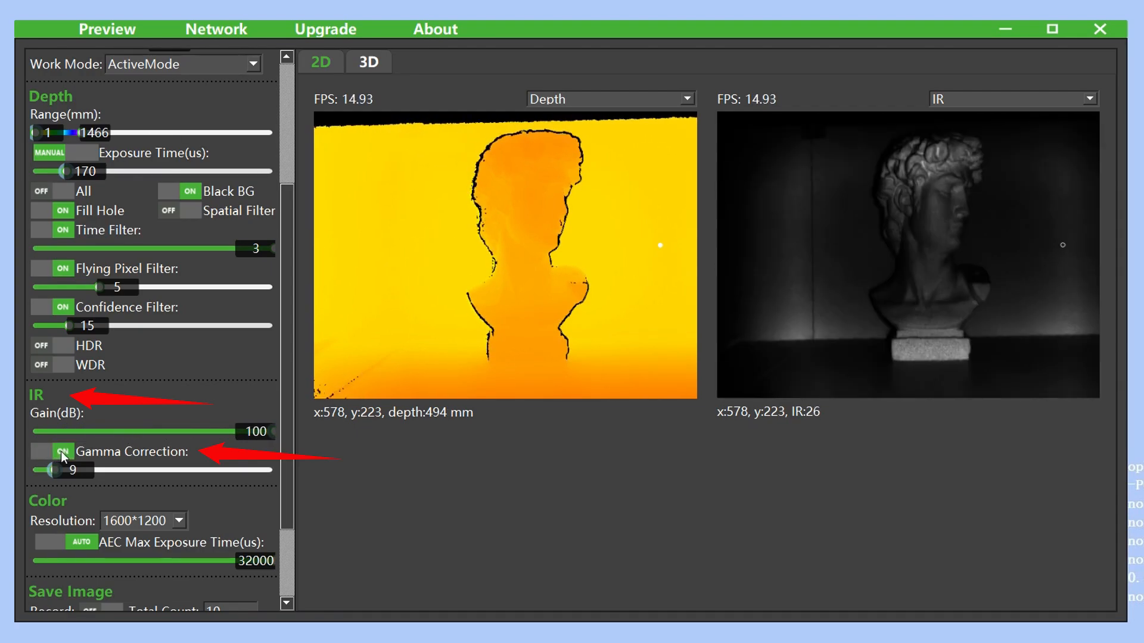
drag(55, 476, 170, 477)
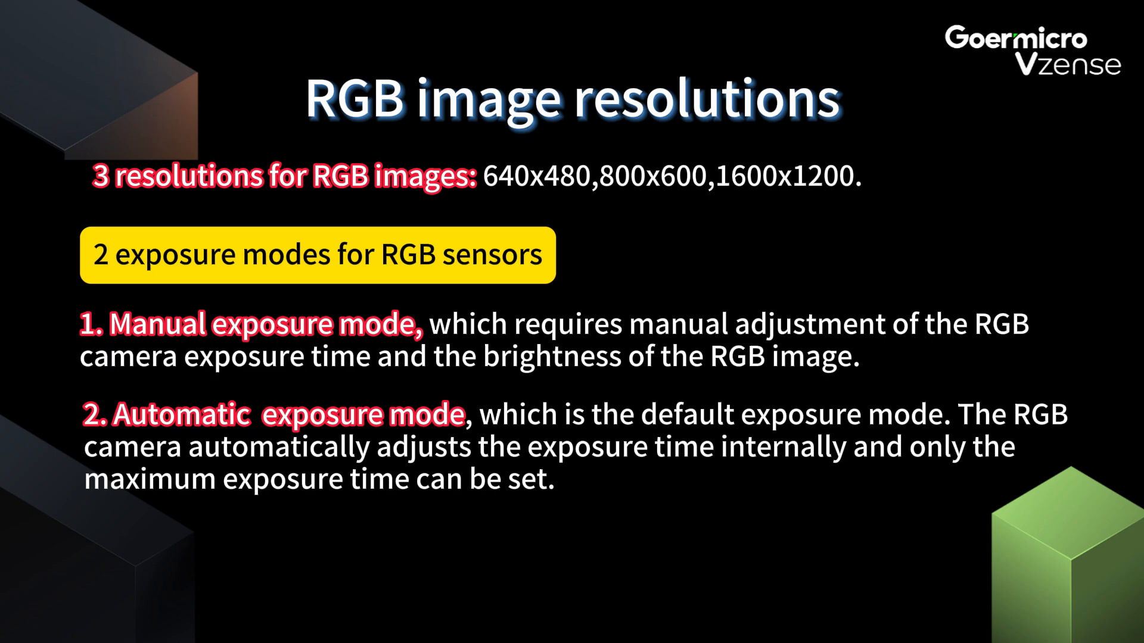
Try the color resolutions 640*480 and 800*600, and set the resolution back to 1600*1200
click(179, 416)
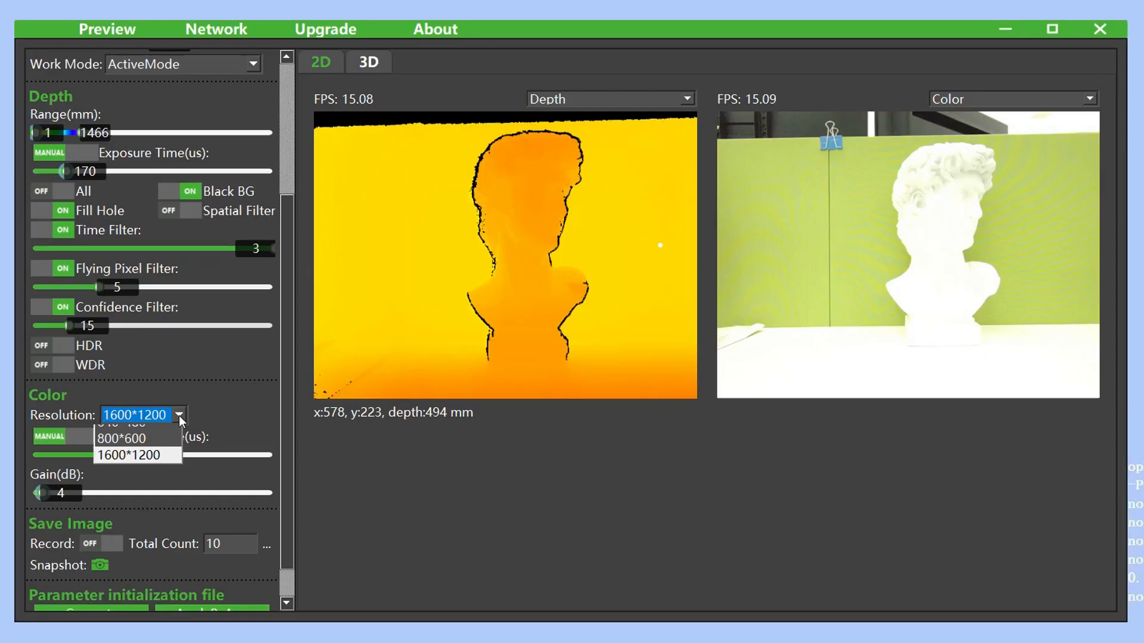
click(175, 419)
scroll(171, 412, up, 2)
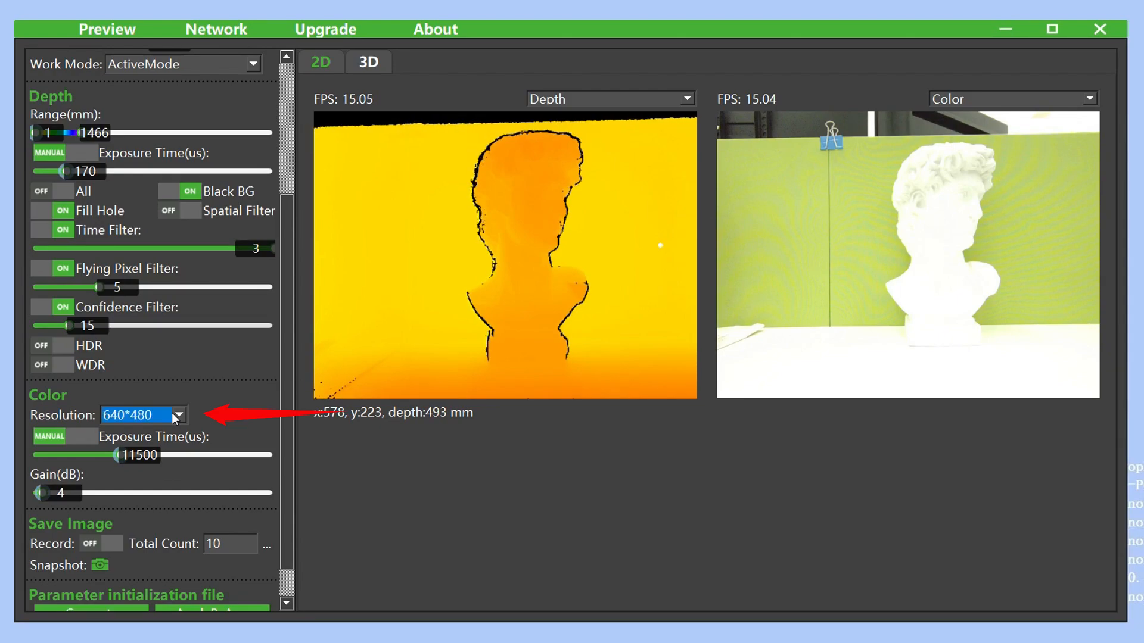
click(171, 412)
click(166, 448)
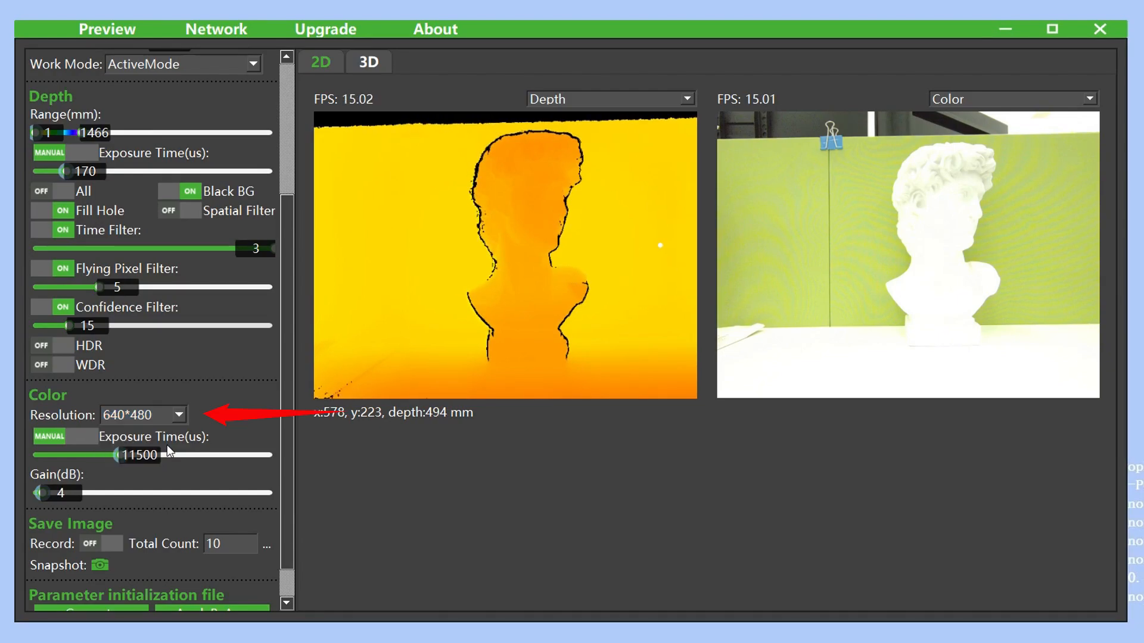
click(168, 419)
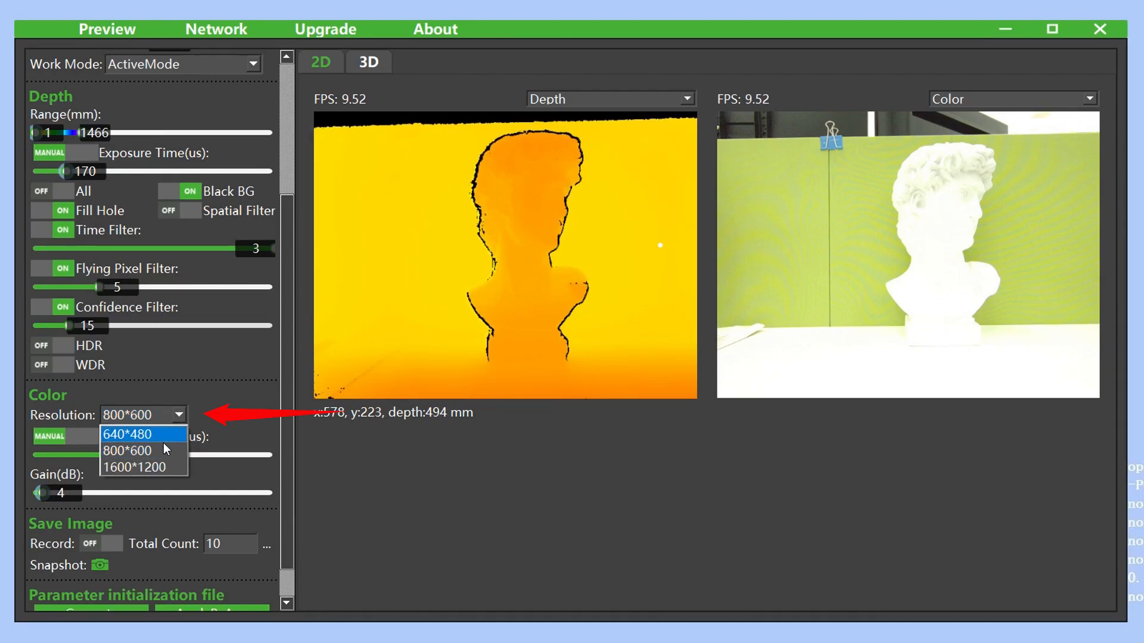
click(166, 465)
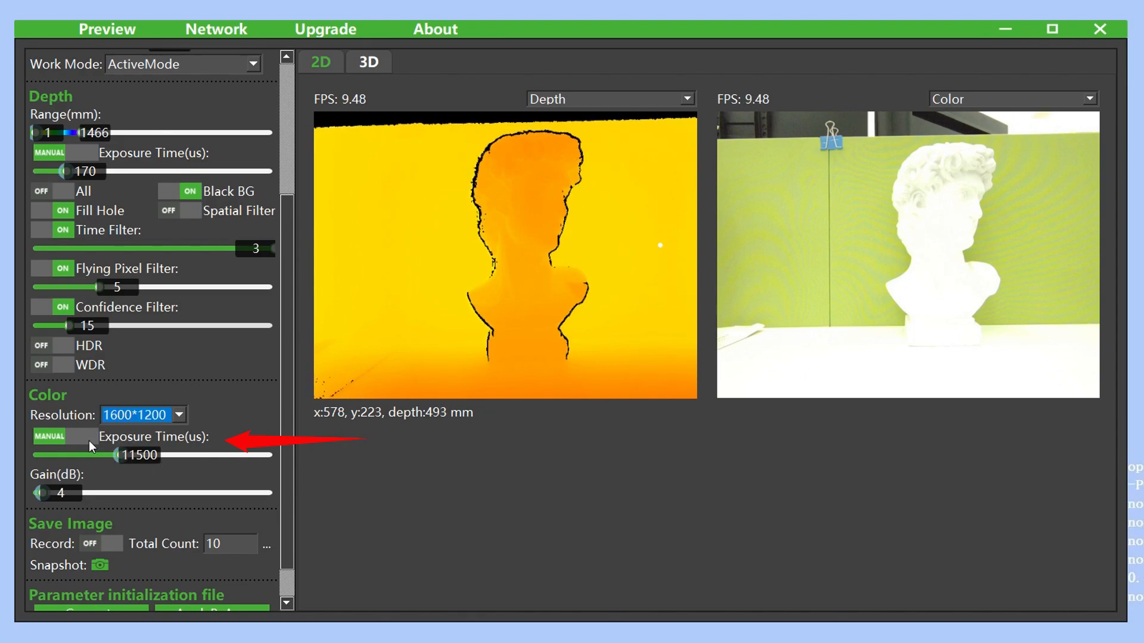
Set the manual color exposure time to 19400 us and switch the color exposure to automatic
drag(81, 453, 185, 454)
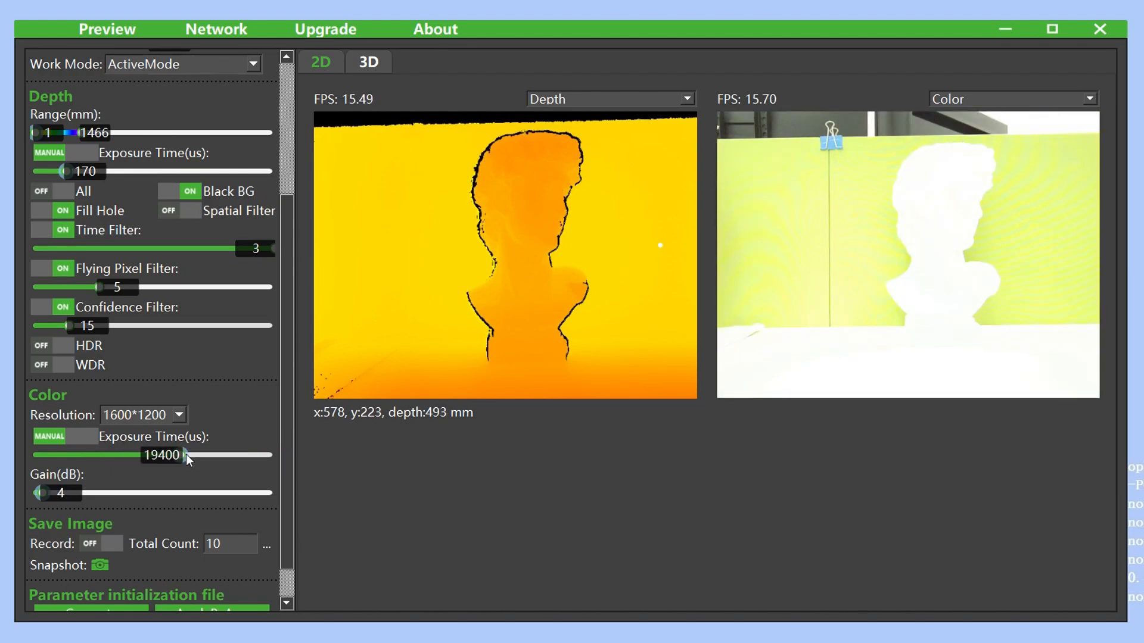
click(81, 437)
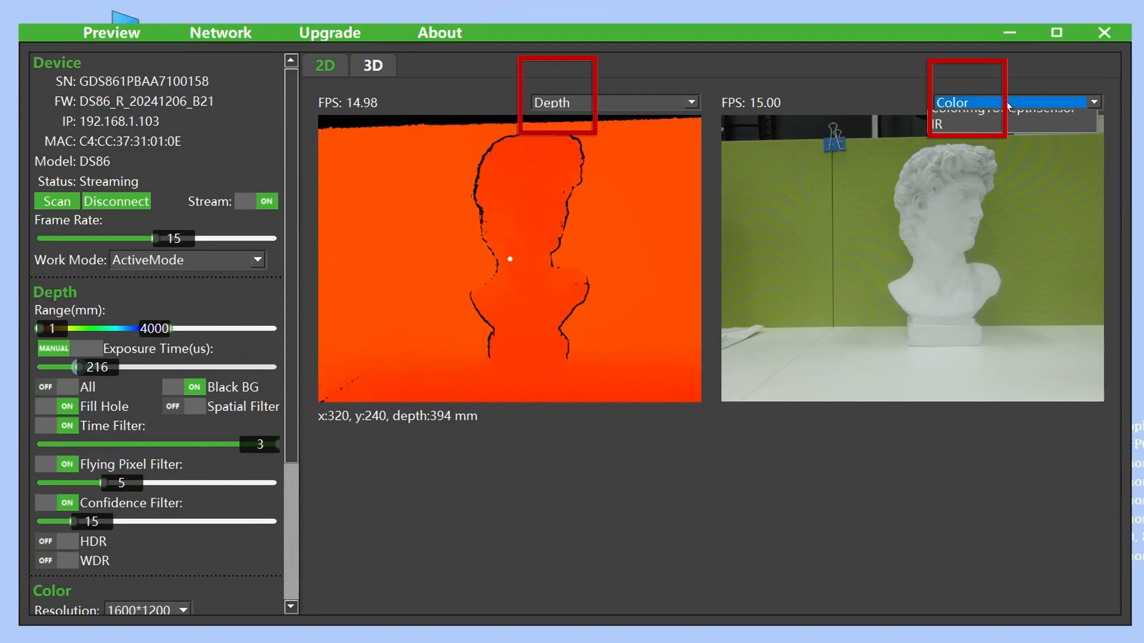
Switch the second 2D image to IR and record the streams with a total count of 4
click(1013, 102)
click(977, 152)
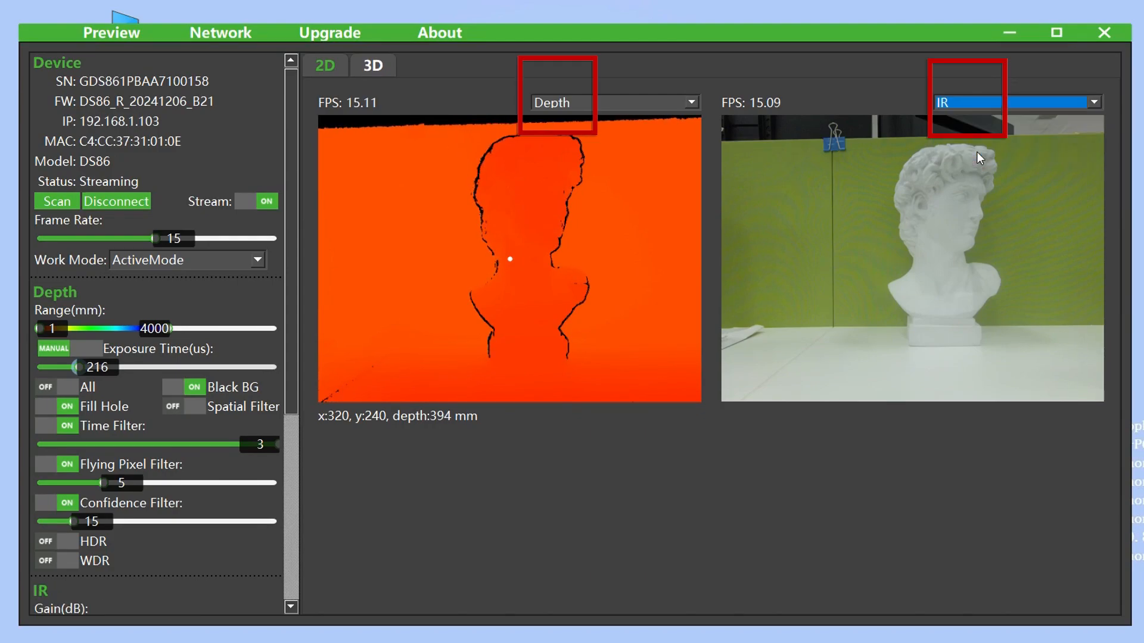
scroll(229, 310, down, 5)
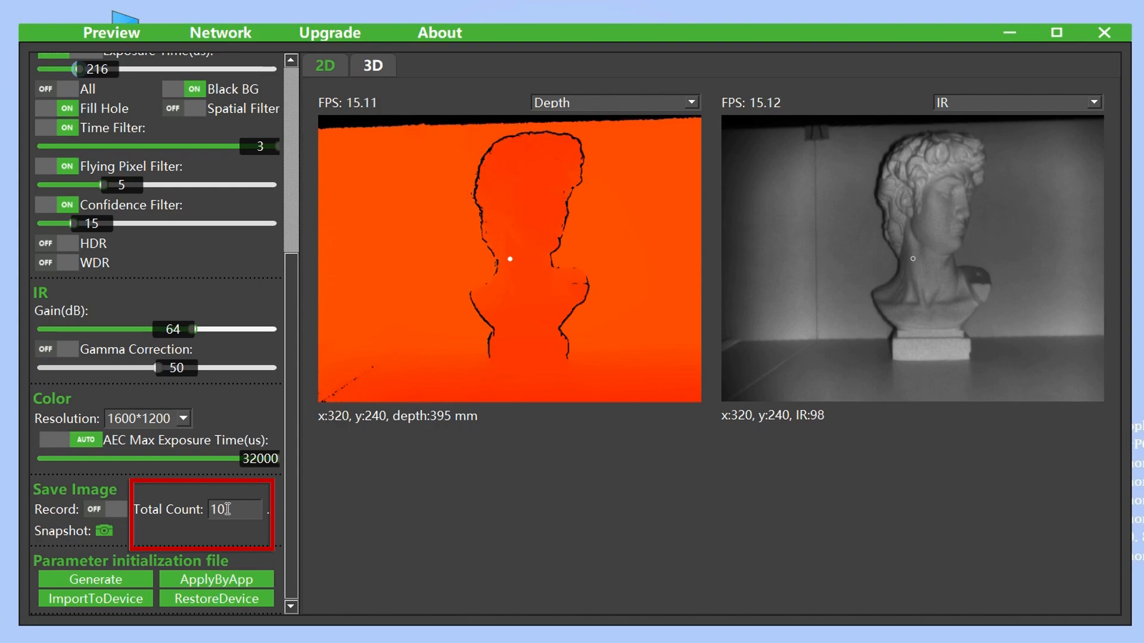
drag(227, 509, 207, 510)
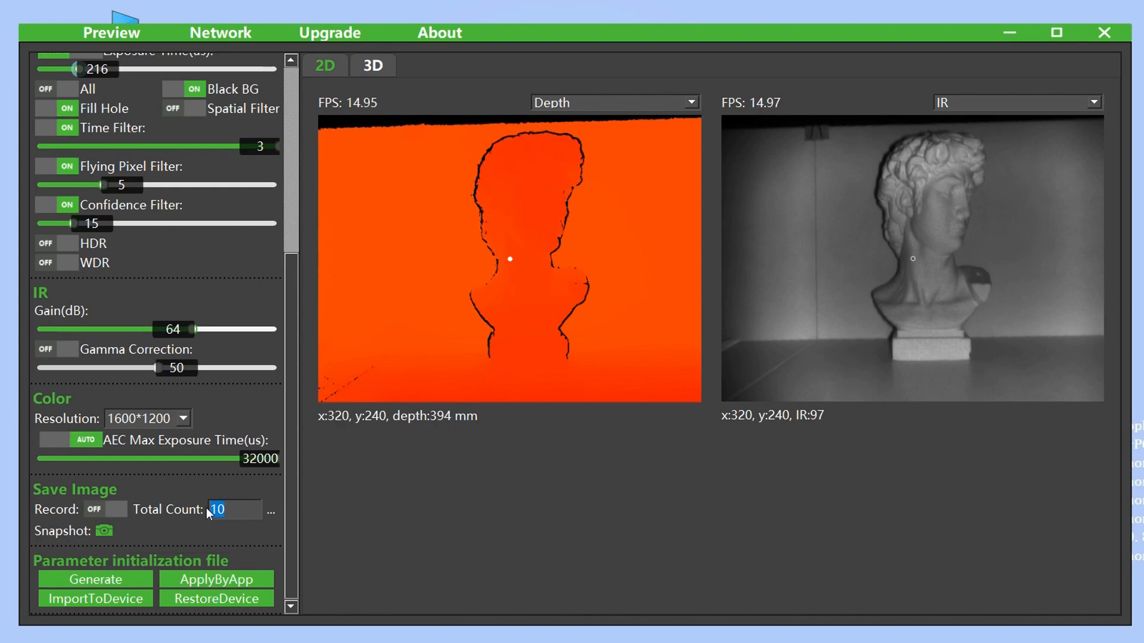
text(4)
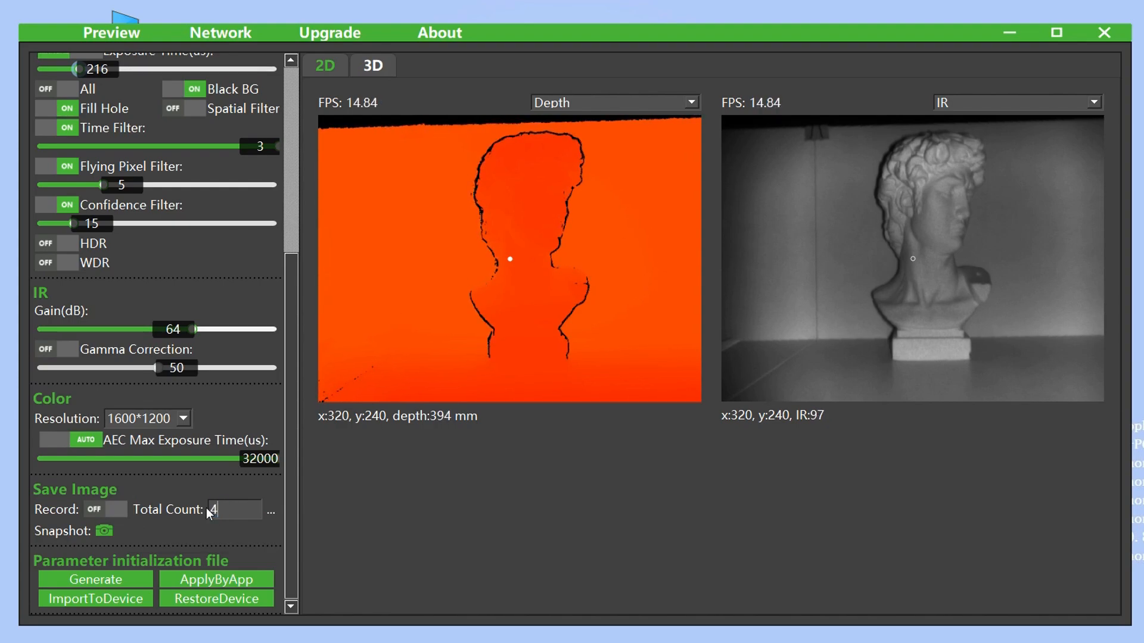
click(111, 509)
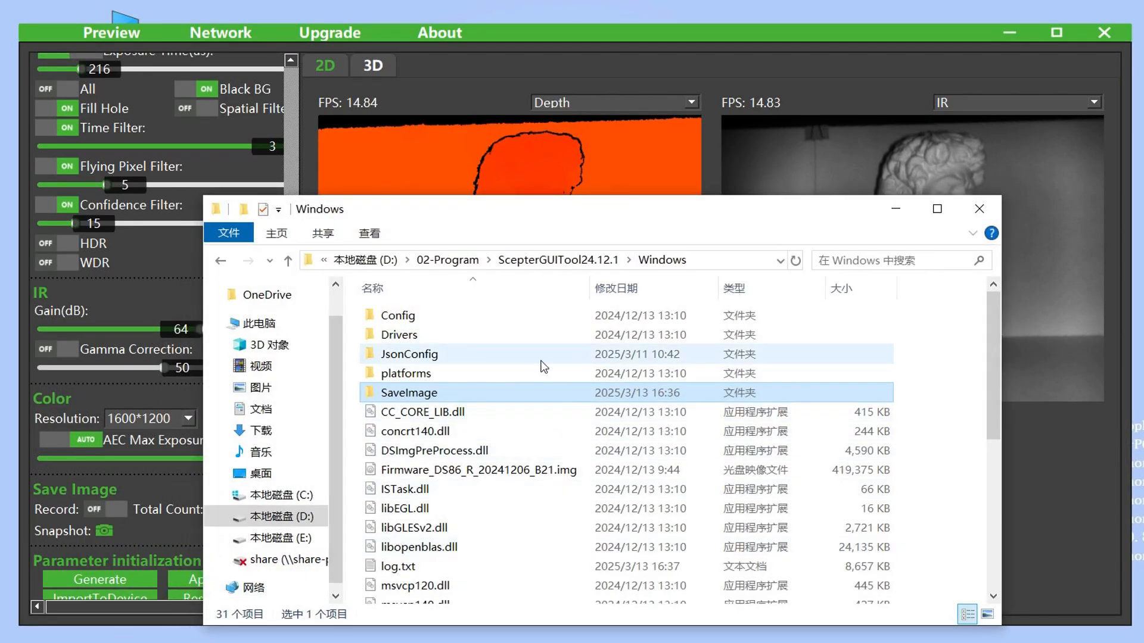
Examine the recorded depth and IR images in the SaveImage record folder and close the folder
double_click(443, 391)
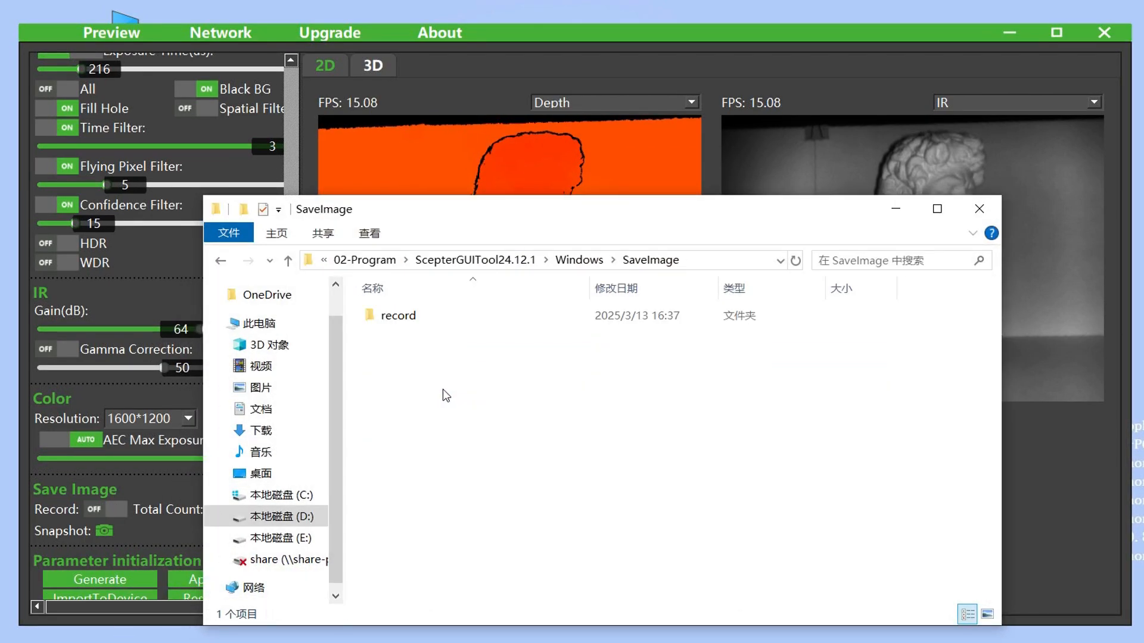
double_click(453, 314)
double_click(454, 314)
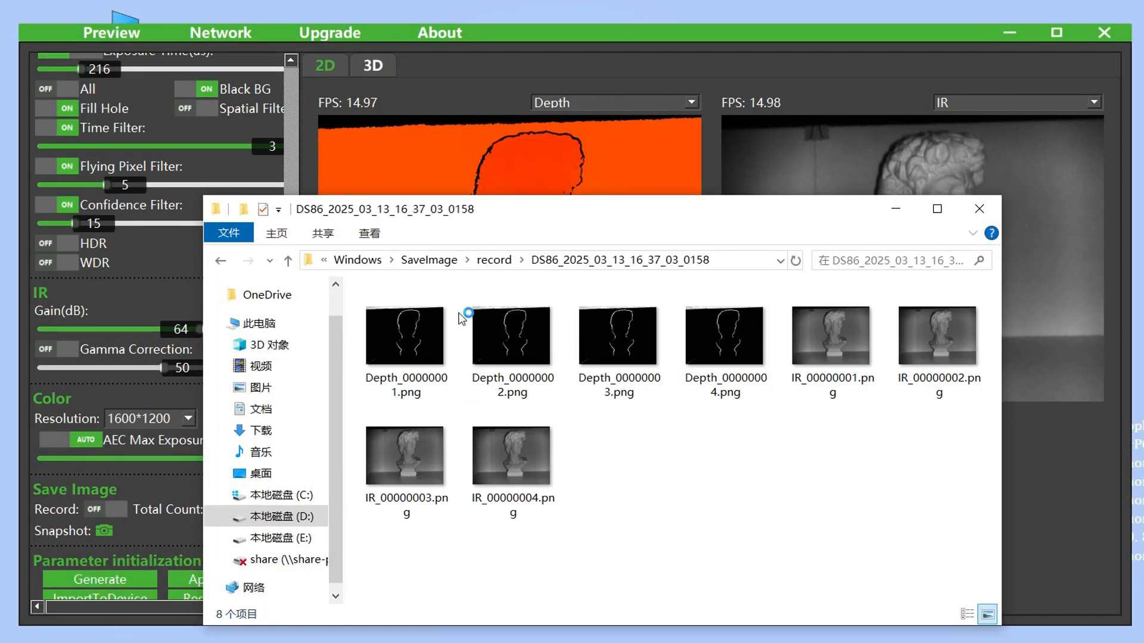
click(970, 211)
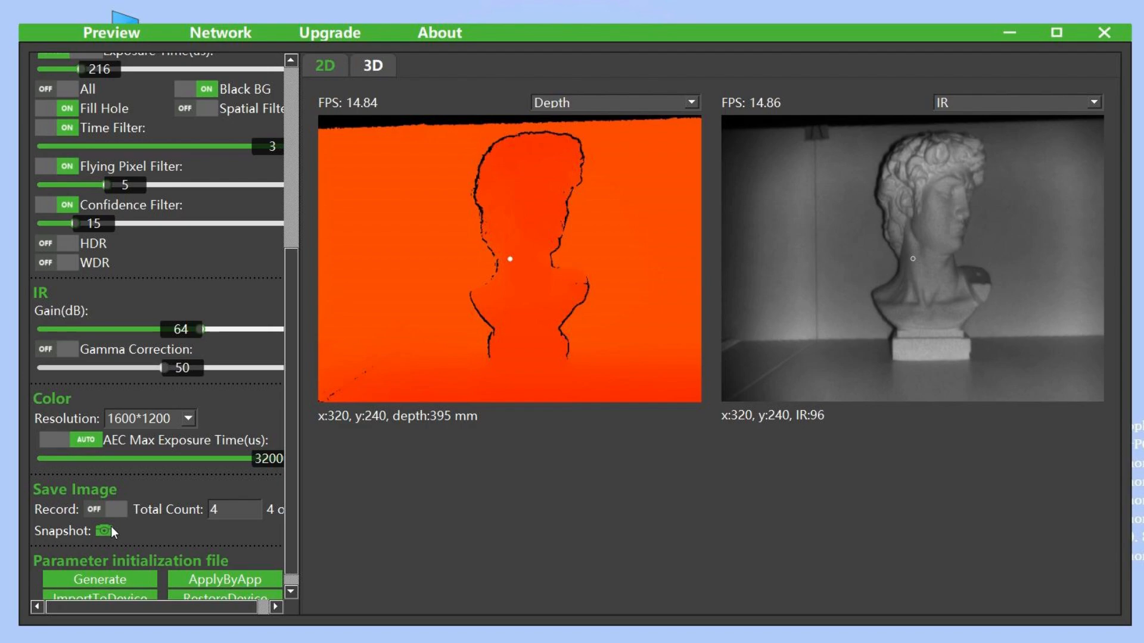
Save a snapshot of the 2D Depth and IR images, view its saved folder, and dismiss the save notice
click(110, 530)
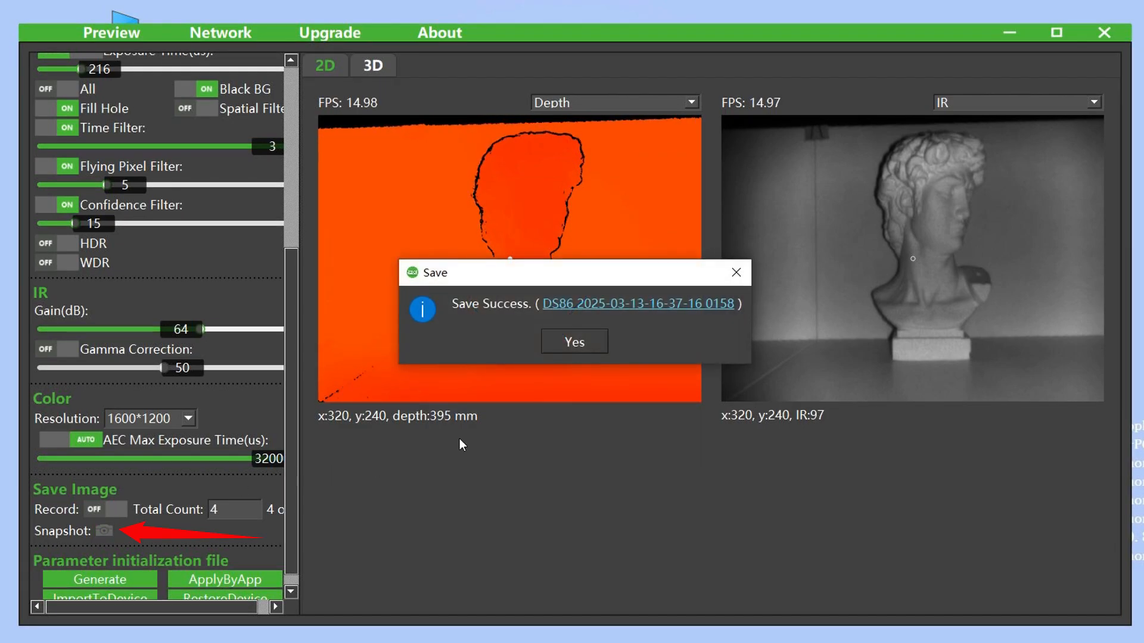
click(621, 305)
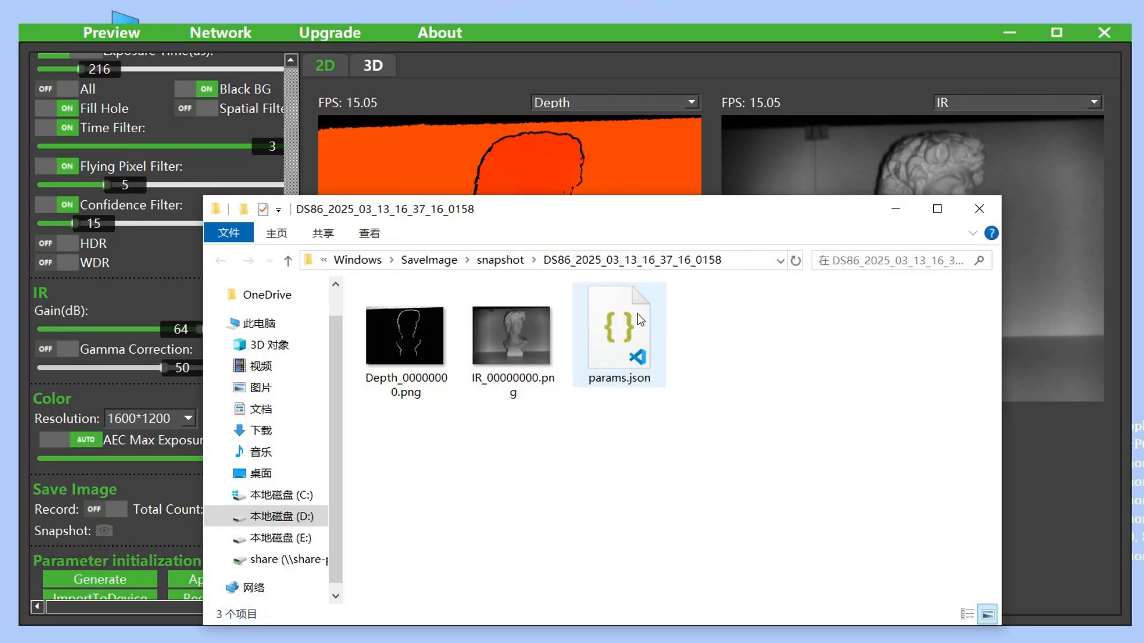
click(979, 209)
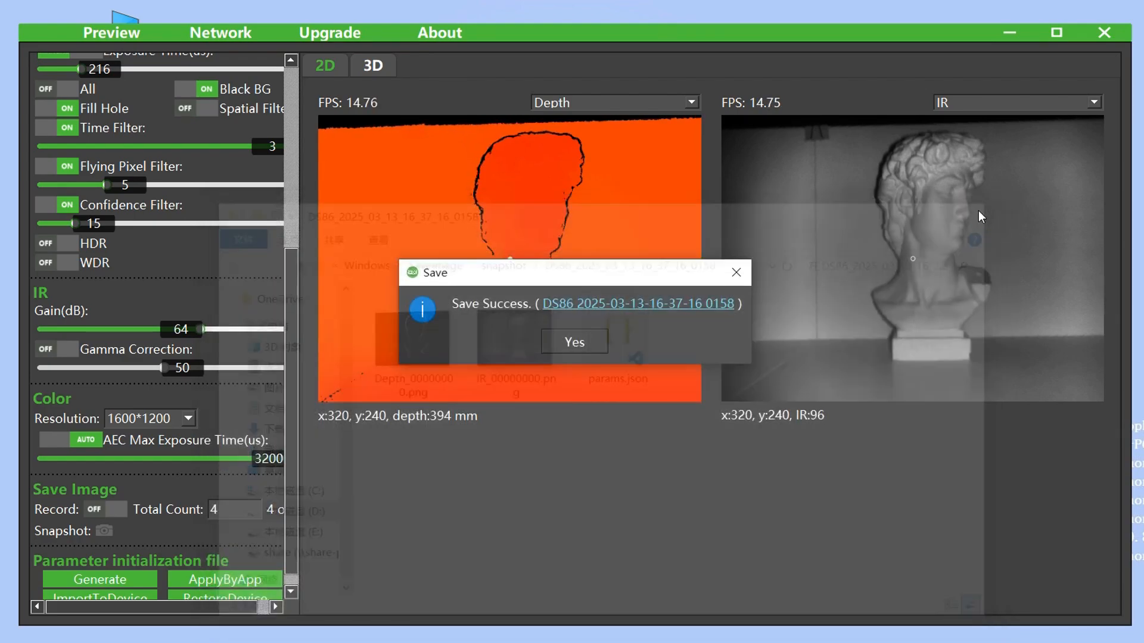
click(574, 341)
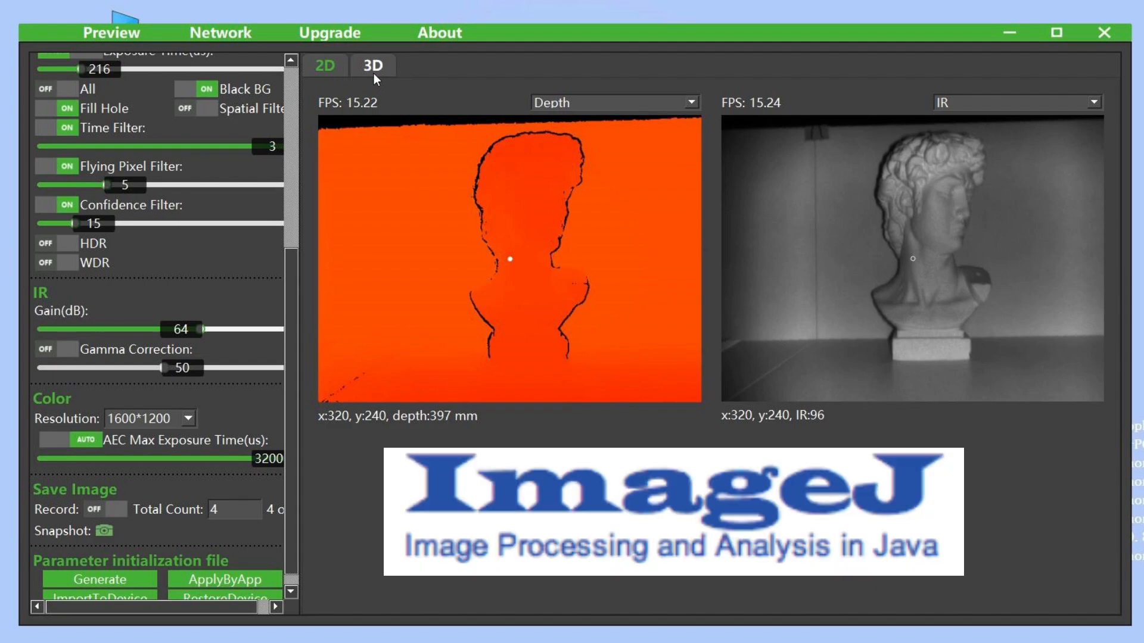
Show the 3D view as Depth Point Cloud + Color, save a snapshot of it, and open the saved point cloud
click(373, 71)
scroll(799, 395, up, 5)
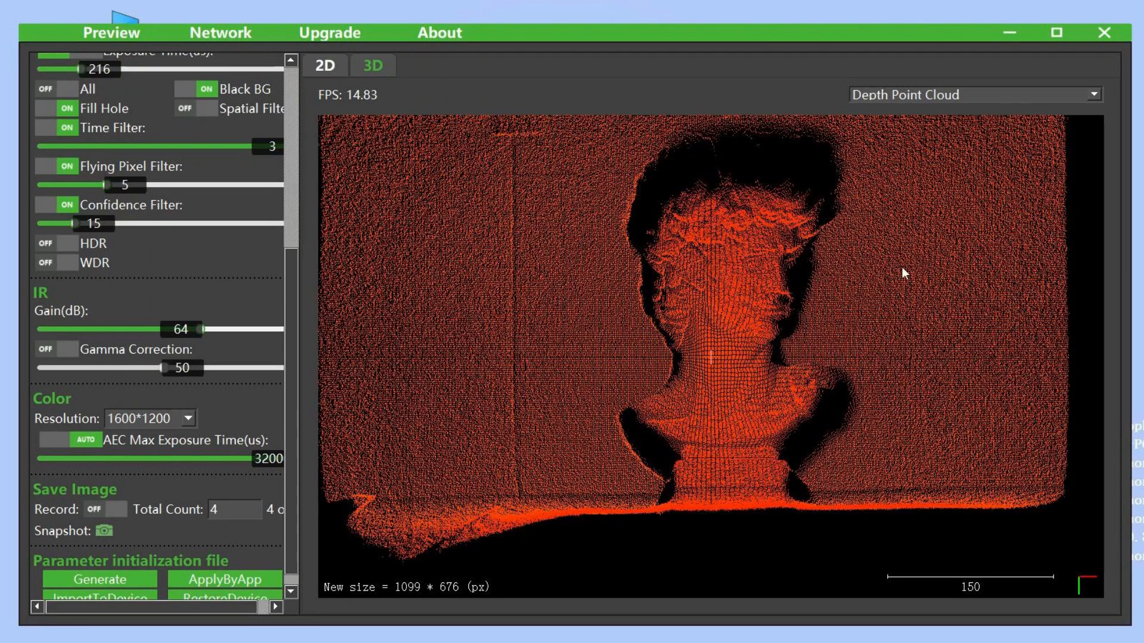
click(1019, 94)
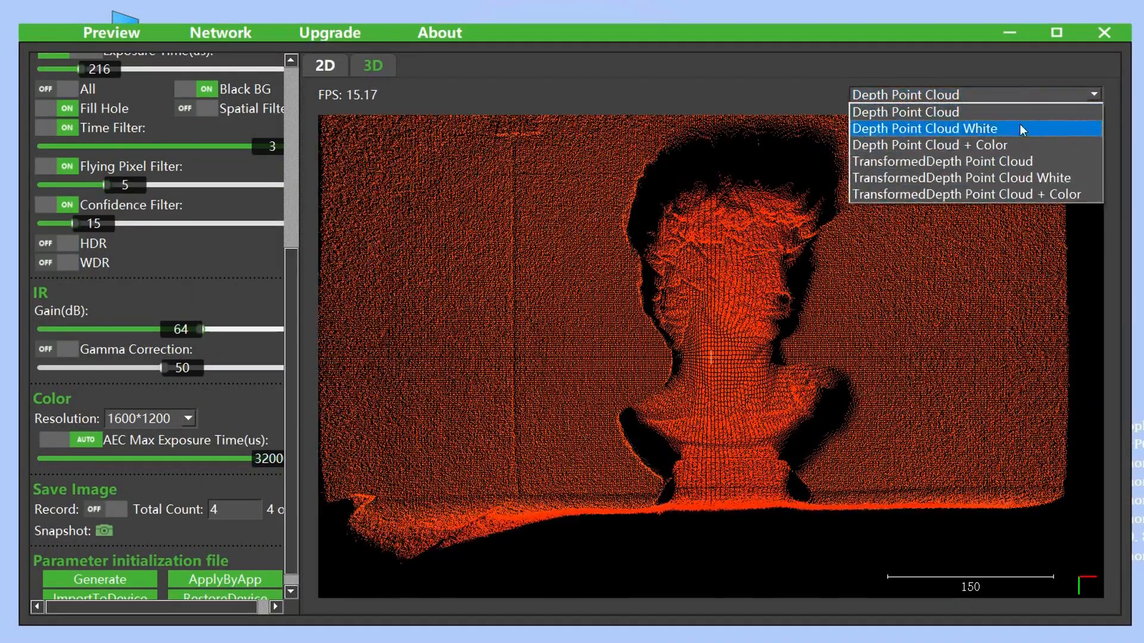
click(1017, 158)
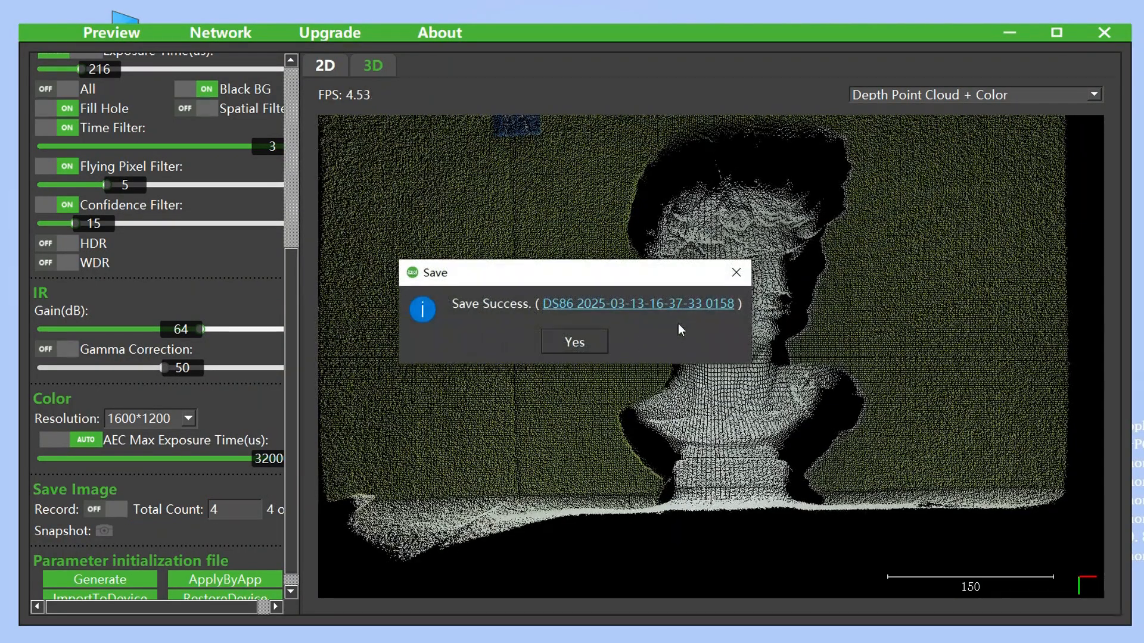
click(681, 304)
double_click(842, 316)
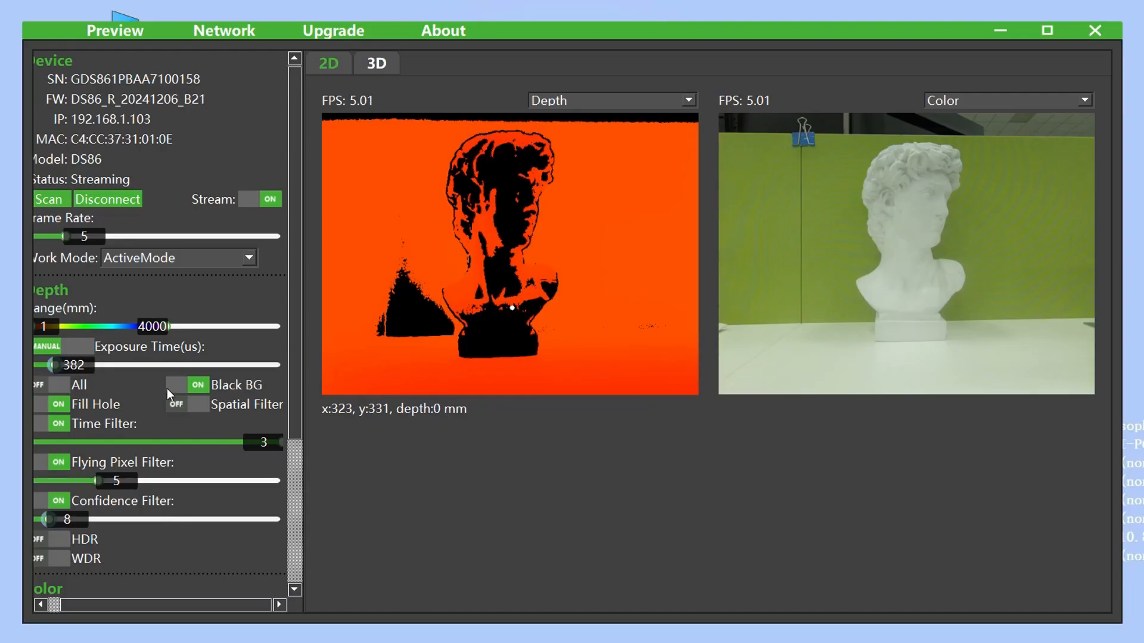
Enable the Spatial Filter, set the Time Filter to 2 and the Flying Pixel Filter to 4, and generate a parameter initialization file
scroll(186, 403, down, 1)
scroll(131, 393, down, 1)
scroll(106, 424, down, 1)
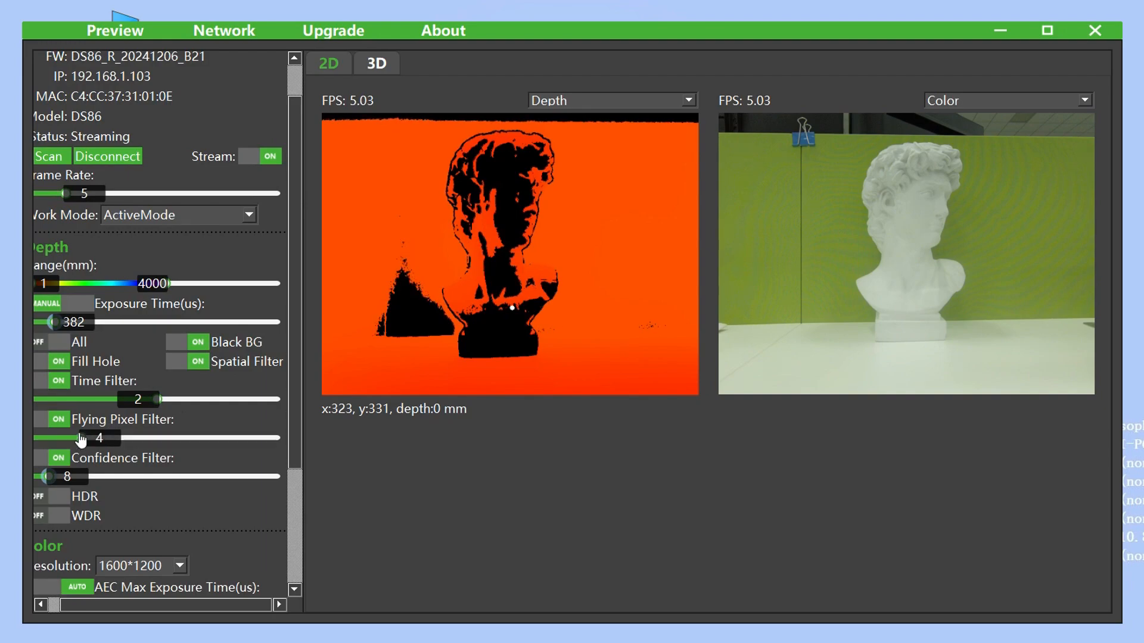
scroll(116, 414, down, 3)
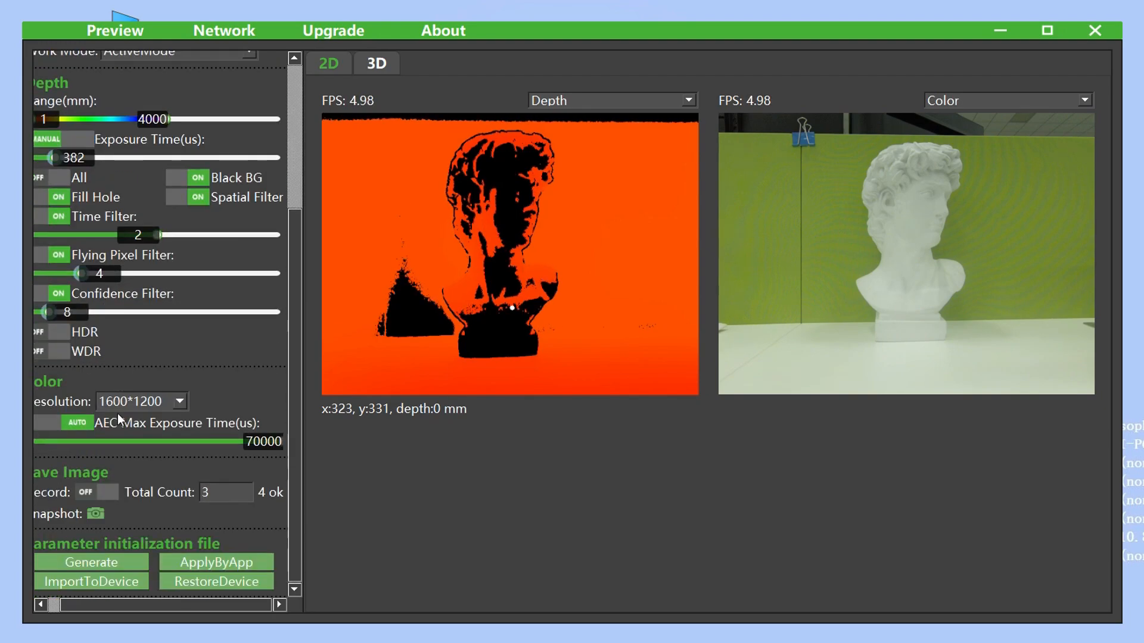
click(121, 558)
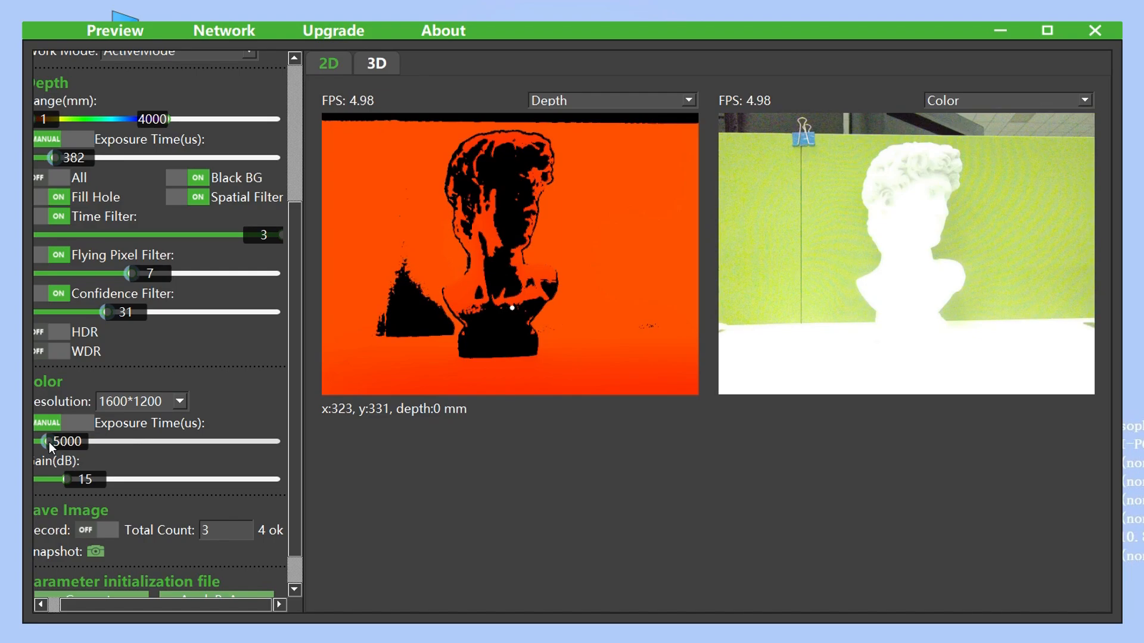
Apply the parameter file DS86_2025_03_13_18_01_50_0158.json from the JsonConfig folder through the application
scroll(156, 439, down, 1)
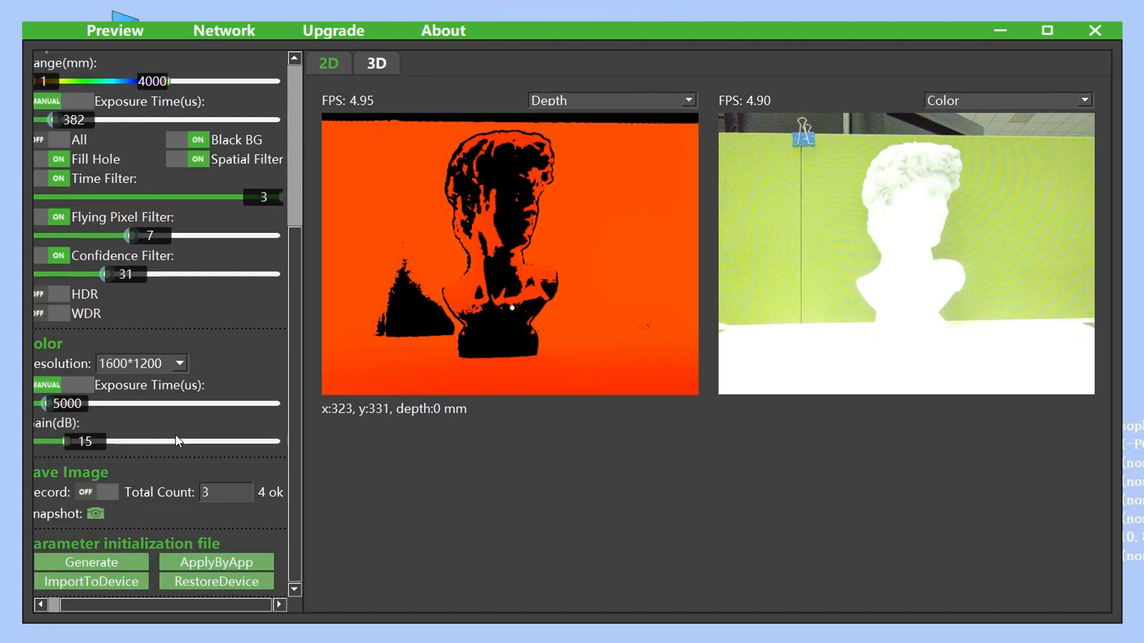
click(202, 560)
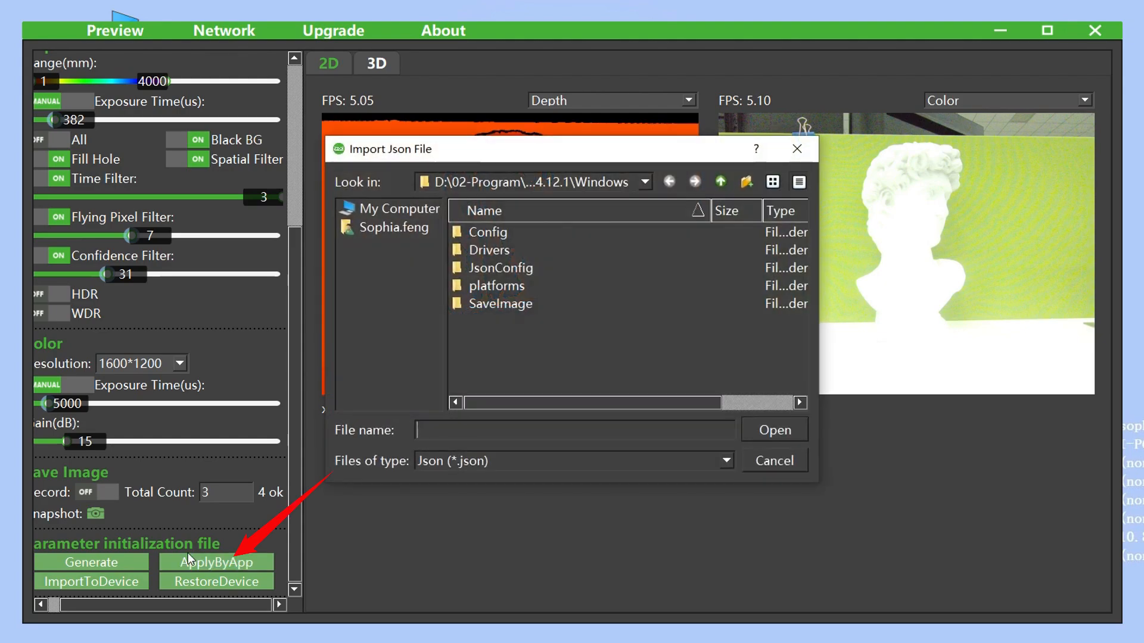
double_click(518, 269)
click(593, 234)
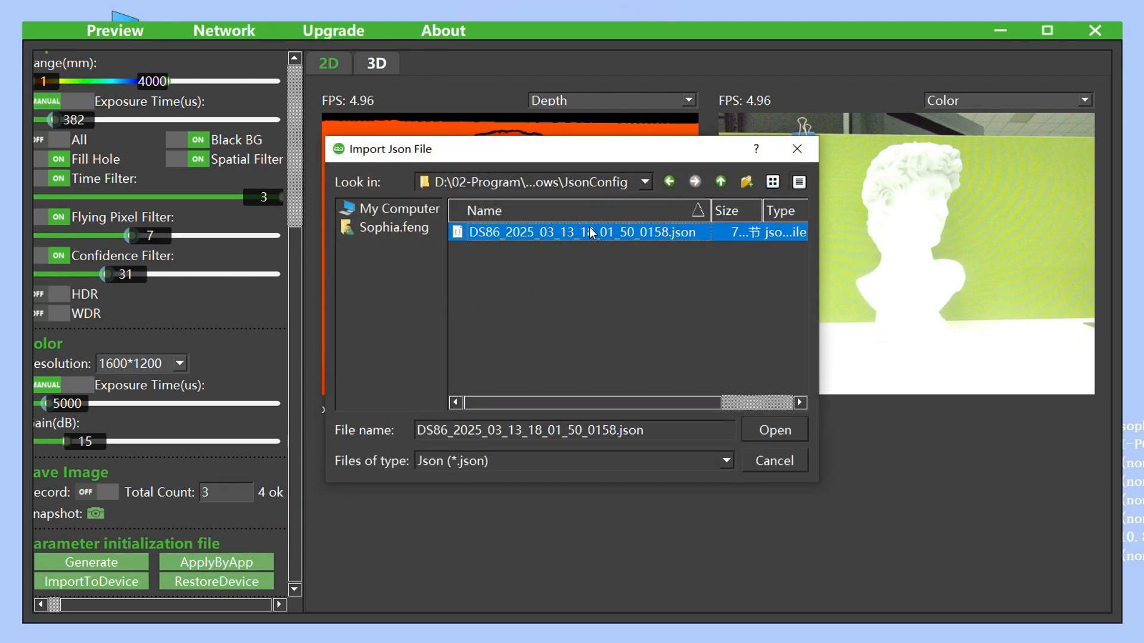
click(778, 431)
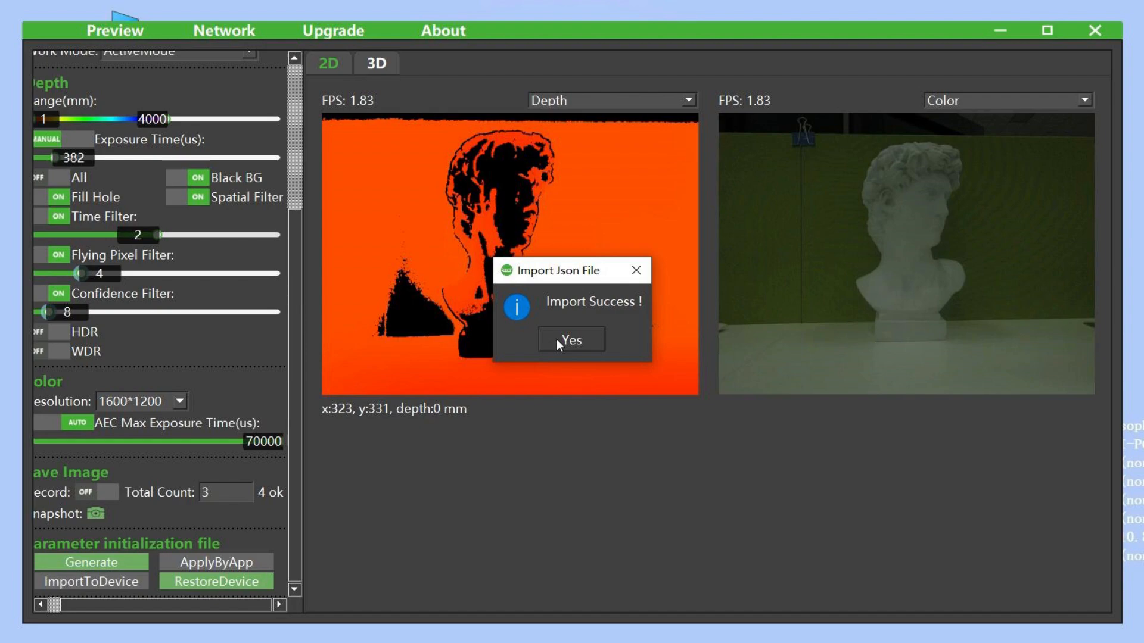
click(557, 338)
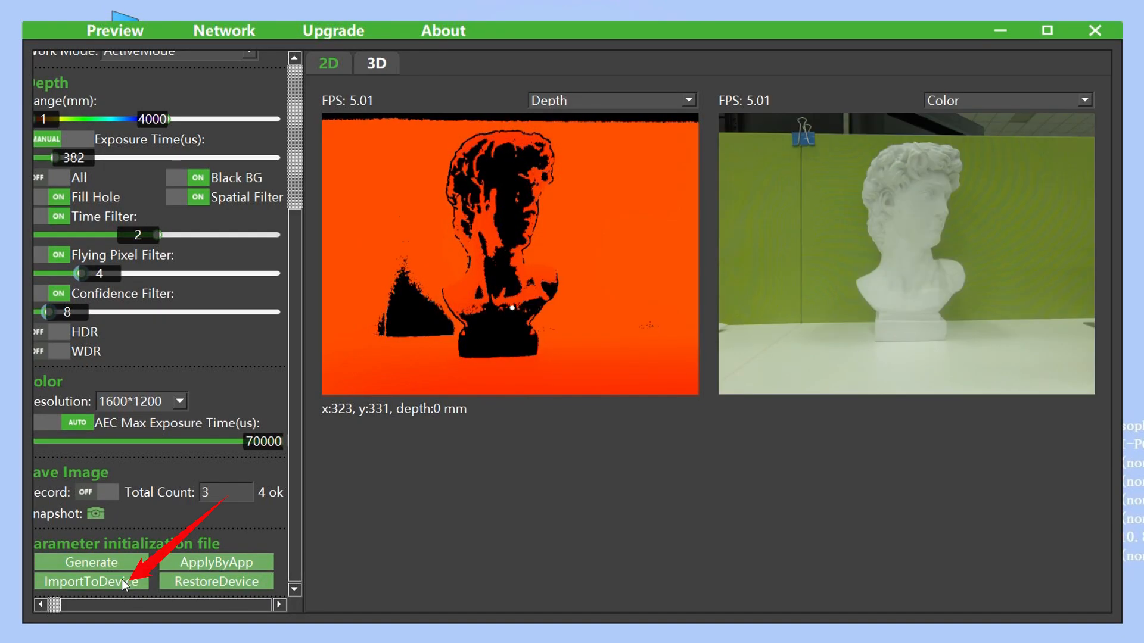
Import DS86_2025_03_13_18_01_50_0158.json from JsonConfig to the device, reboot the camera, and reconnect to it
click(122, 579)
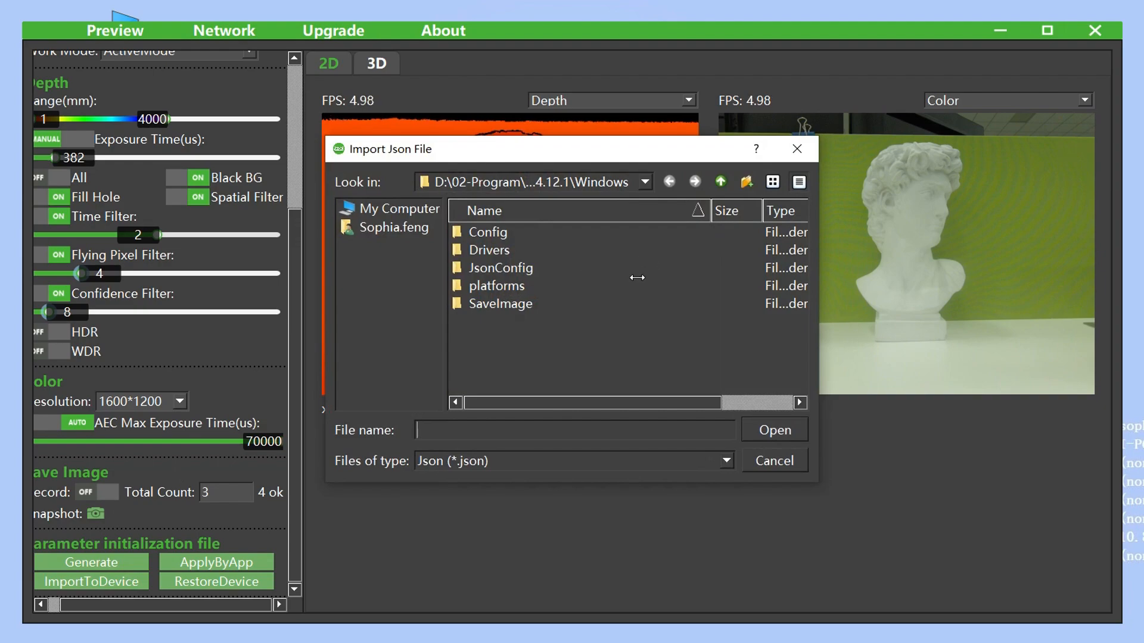
click(532, 268)
double_click(532, 268)
click(566, 232)
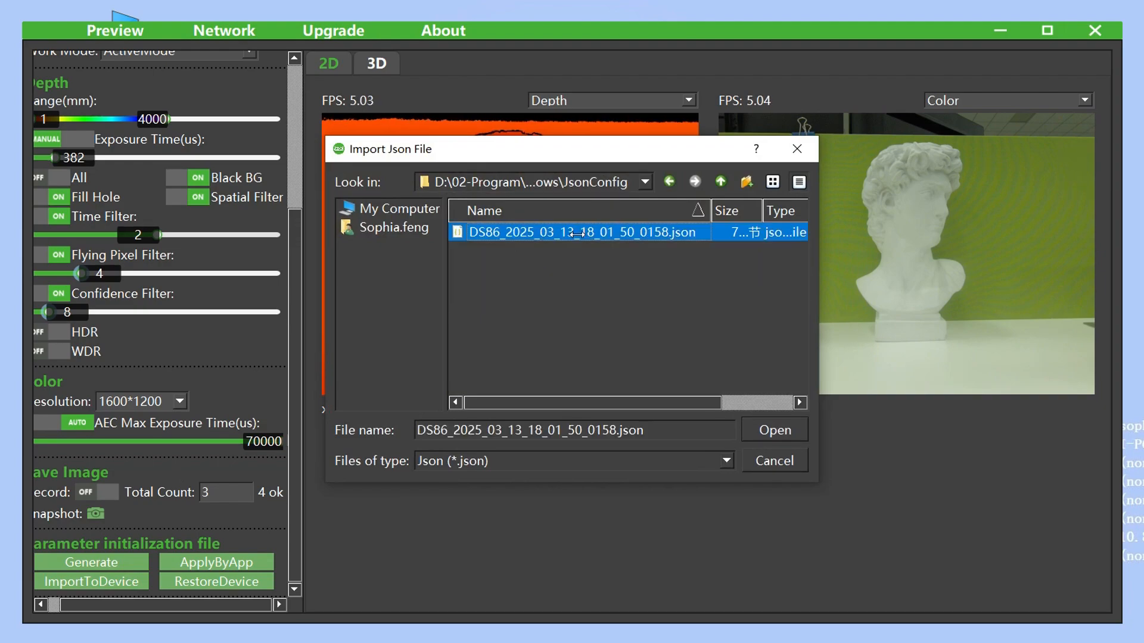
click(774, 430)
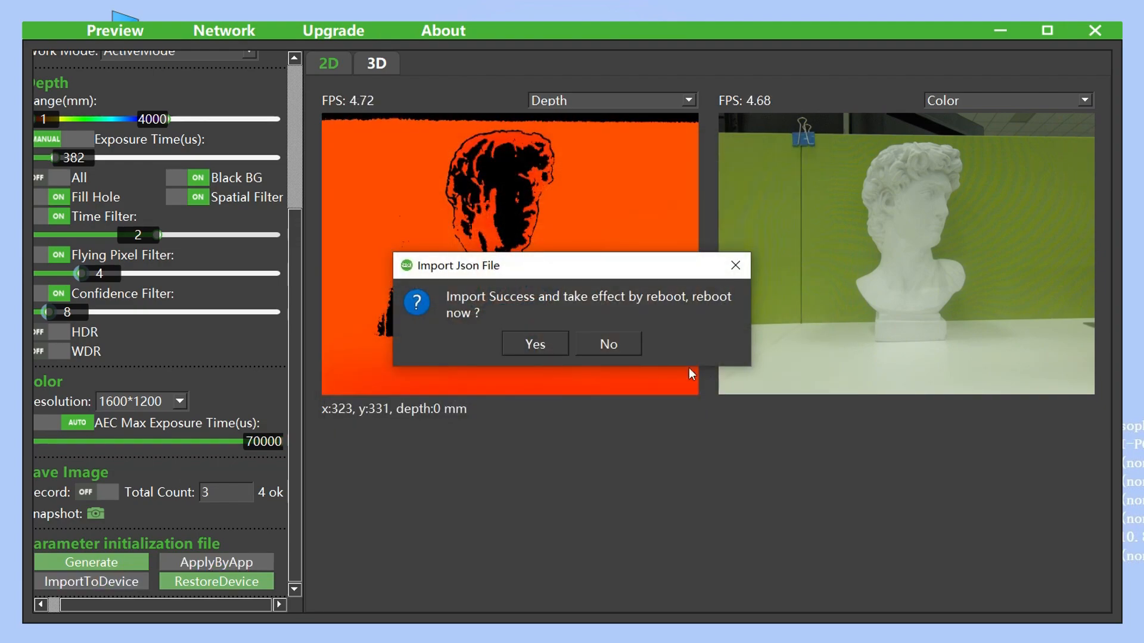
click(541, 342)
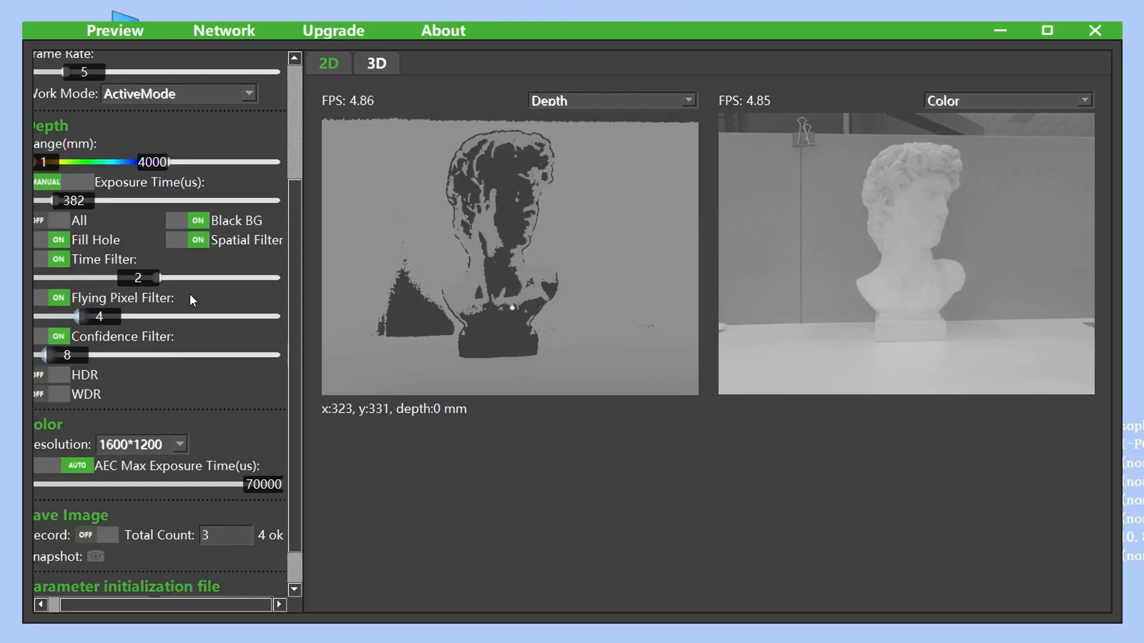
click(840, 502)
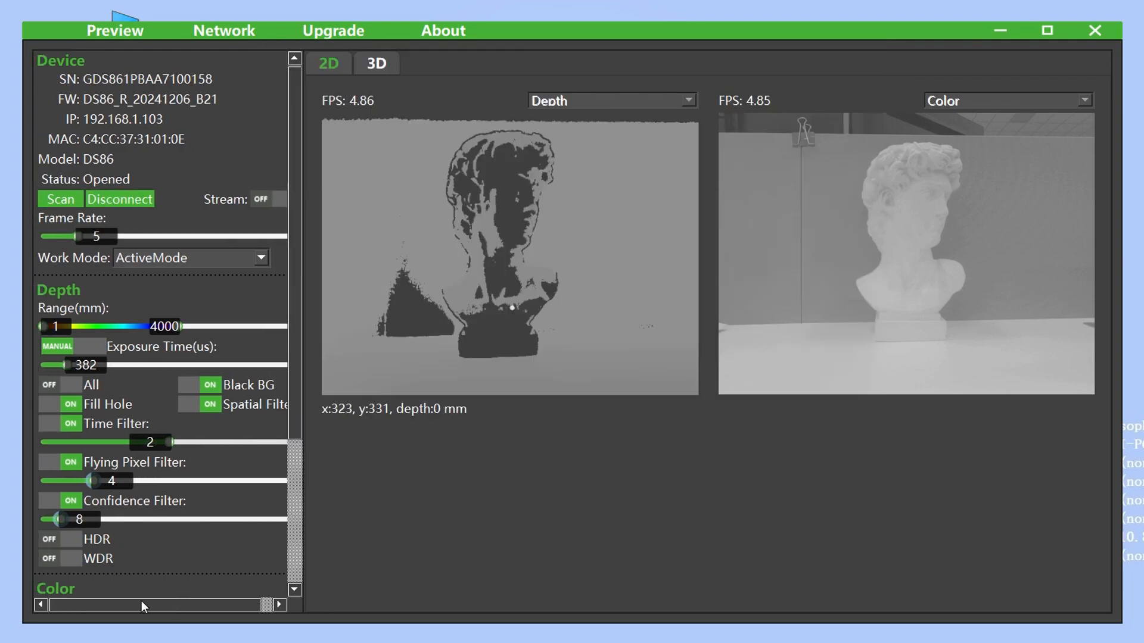
Restore the device's default parameters and confirm the camera reboot
scroll(181, 395, down, 5)
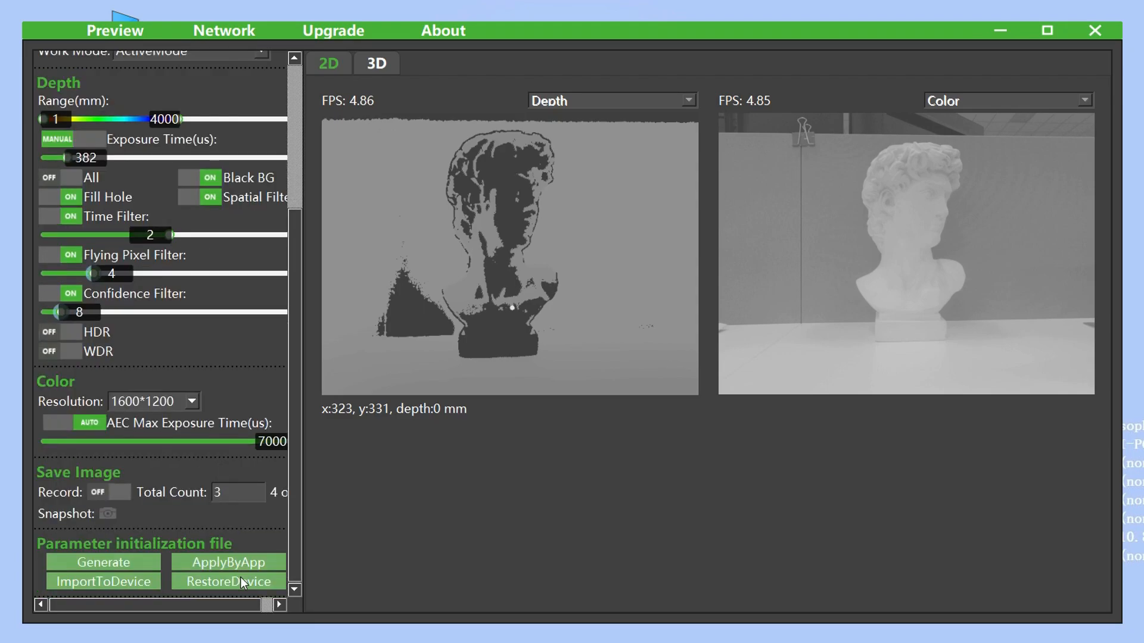
click(240, 577)
click(539, 349)
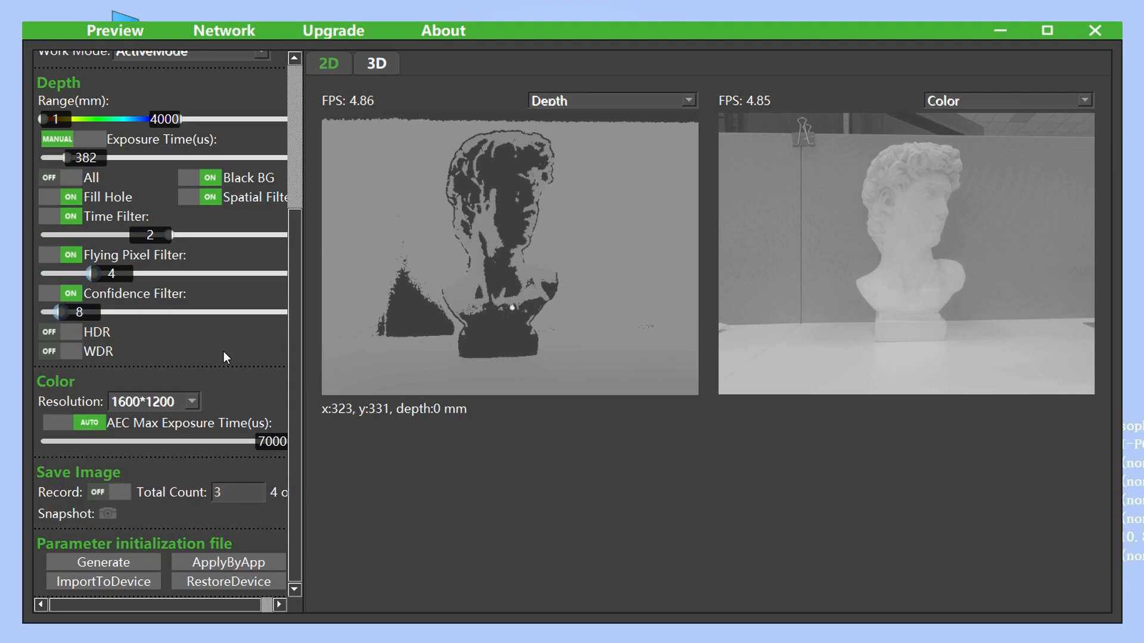
Scan for the DS86 camera again, connect to it, start its stream, and review the restored parameters
scroll(223, 352, up, 5)
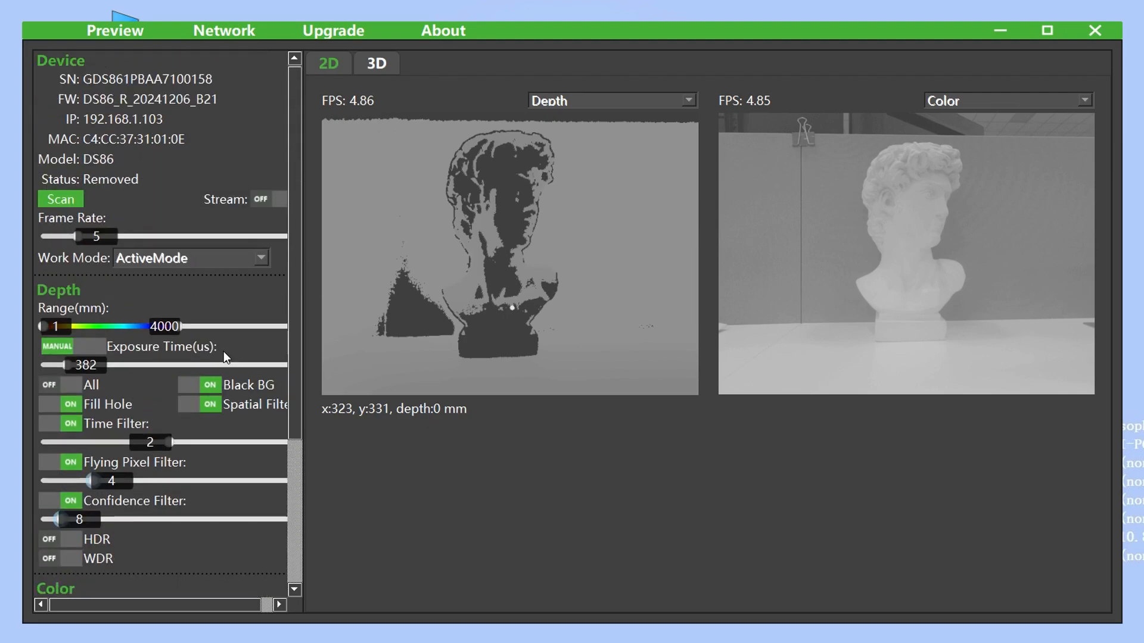
click(63, 198)
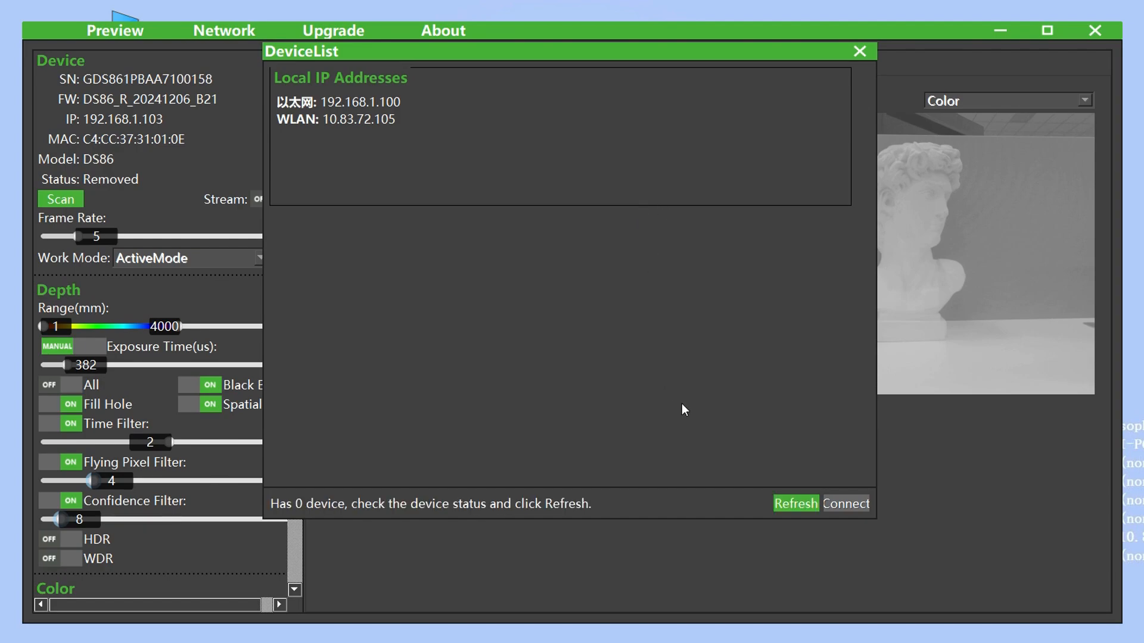
click(784, 505)
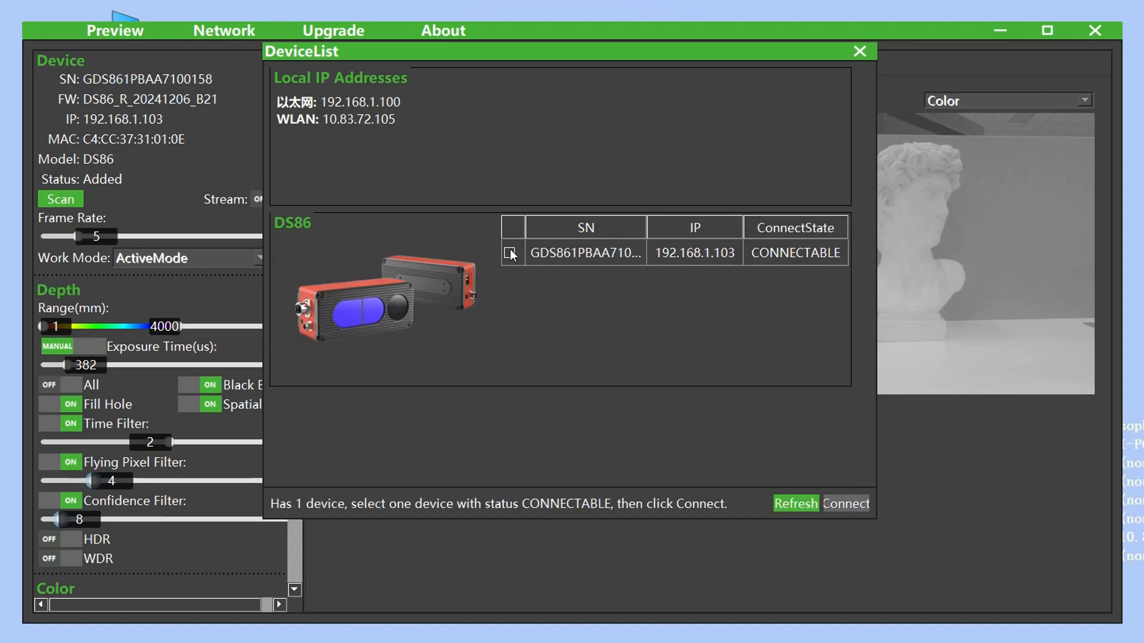
click(511, 256)
click(864, 504)
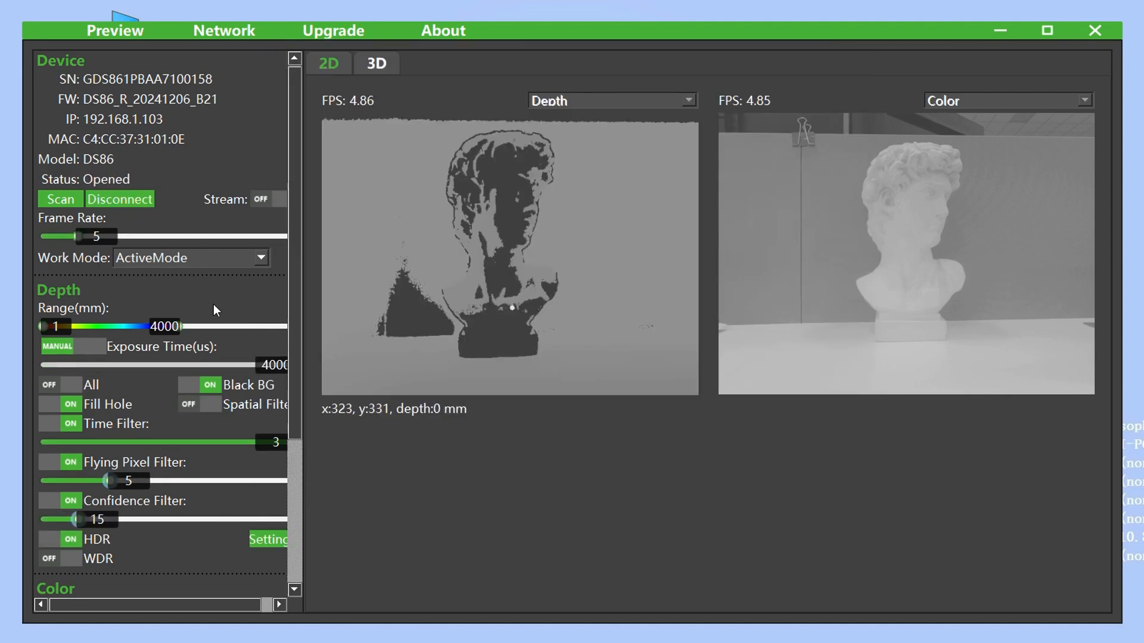
click(257, 203)
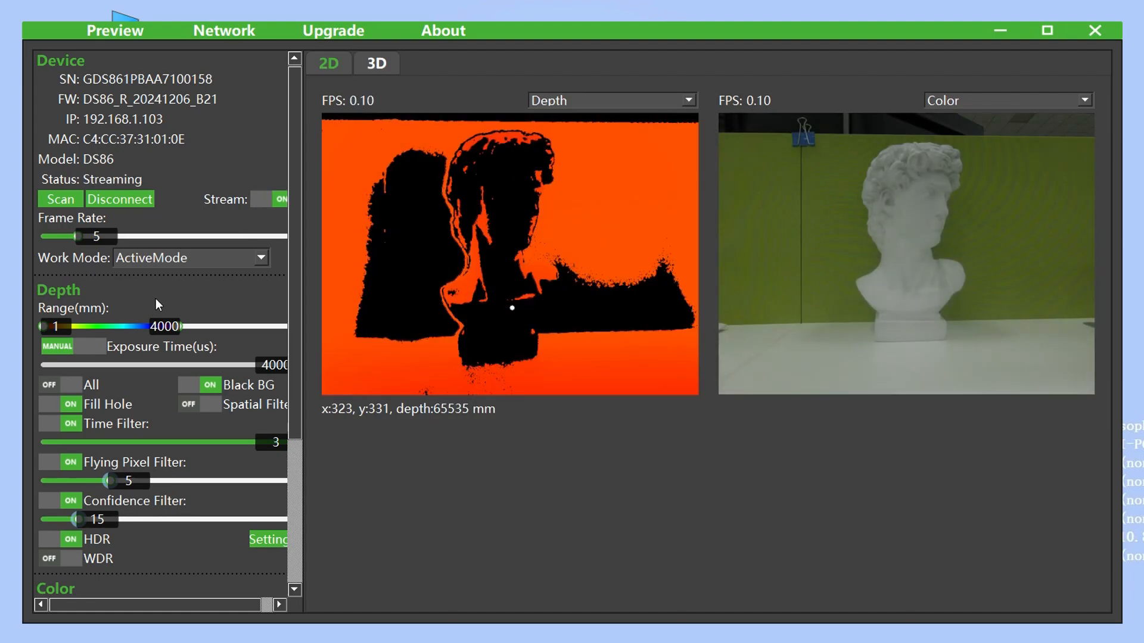
scroll(171, 318, down, 3)
scroll(187, 367, down, 4)
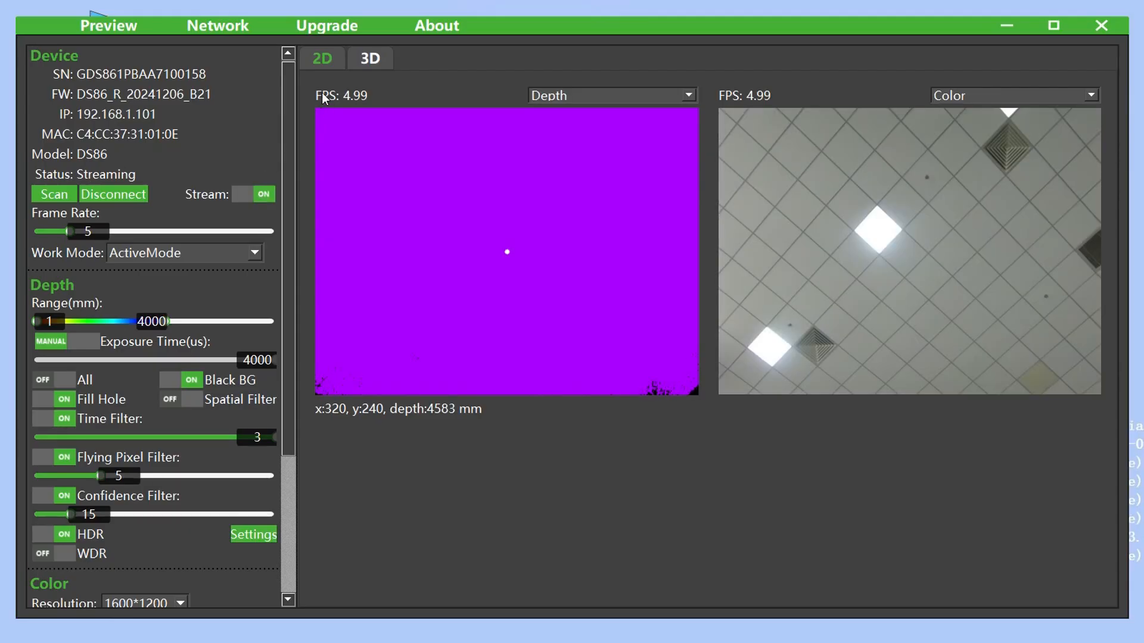
Set the camera's network configuration to obtain an IP address automatically (DHCP) and confirm the change
click(238, 29)
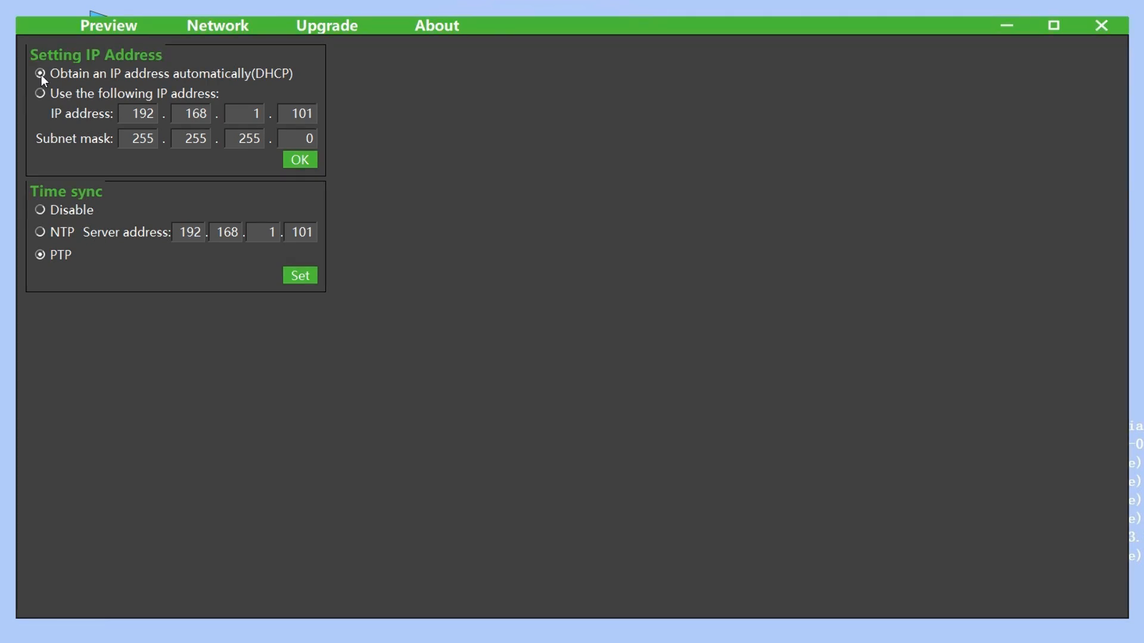
click(301, 159)
click(530, 330)
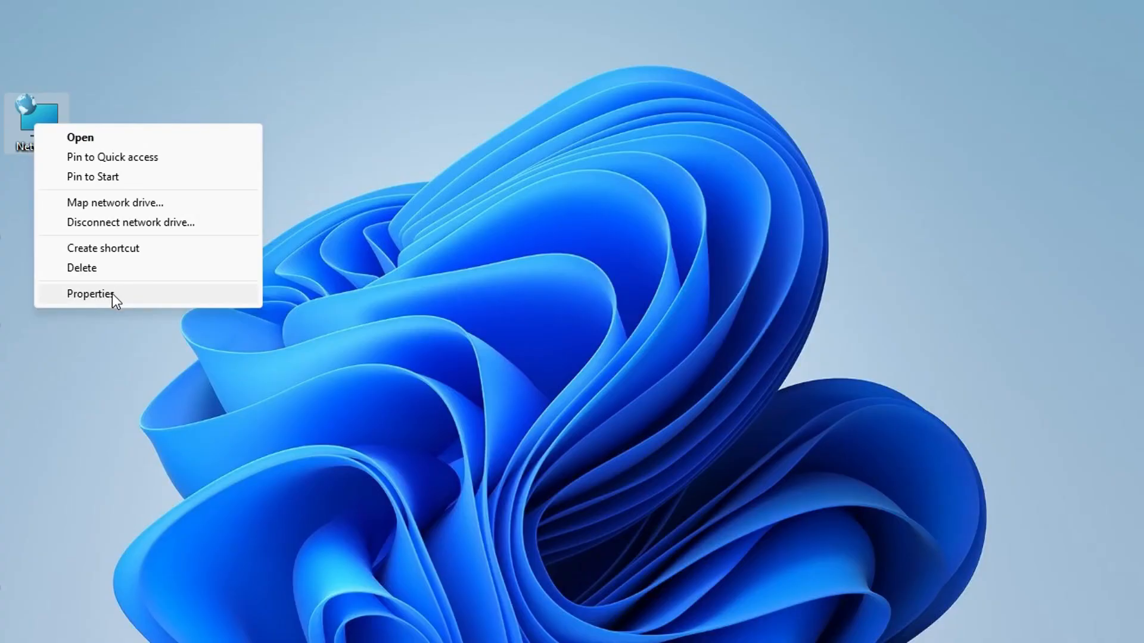
Set the PC's Ethernet adapter to obtain an IPv4 address automatically and save the change
click(113, 294)
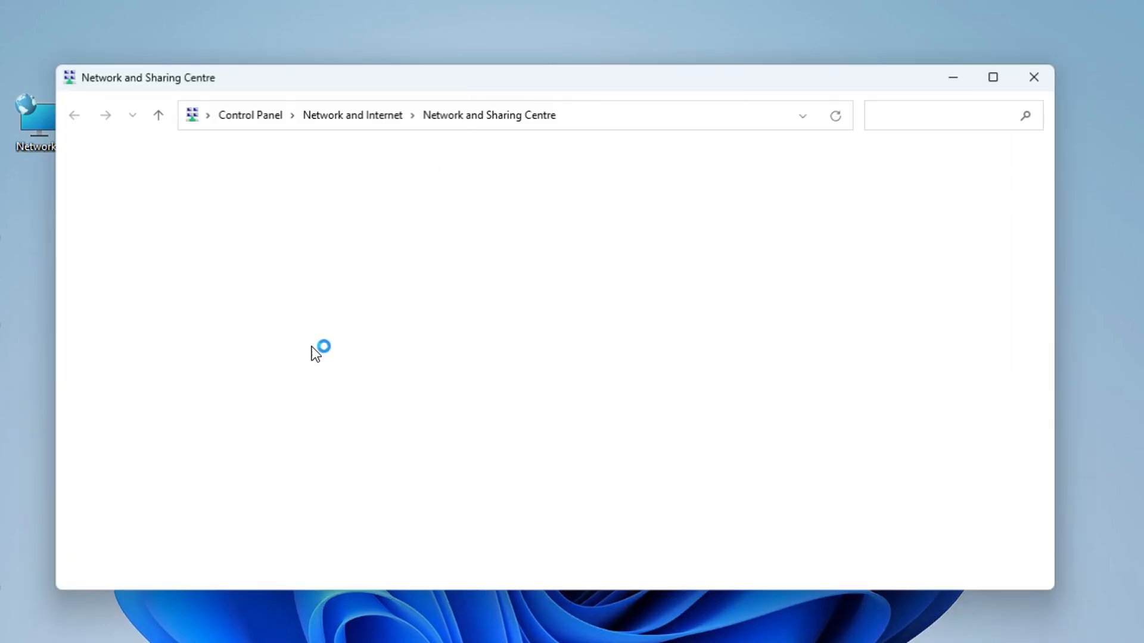
click(642, 232)
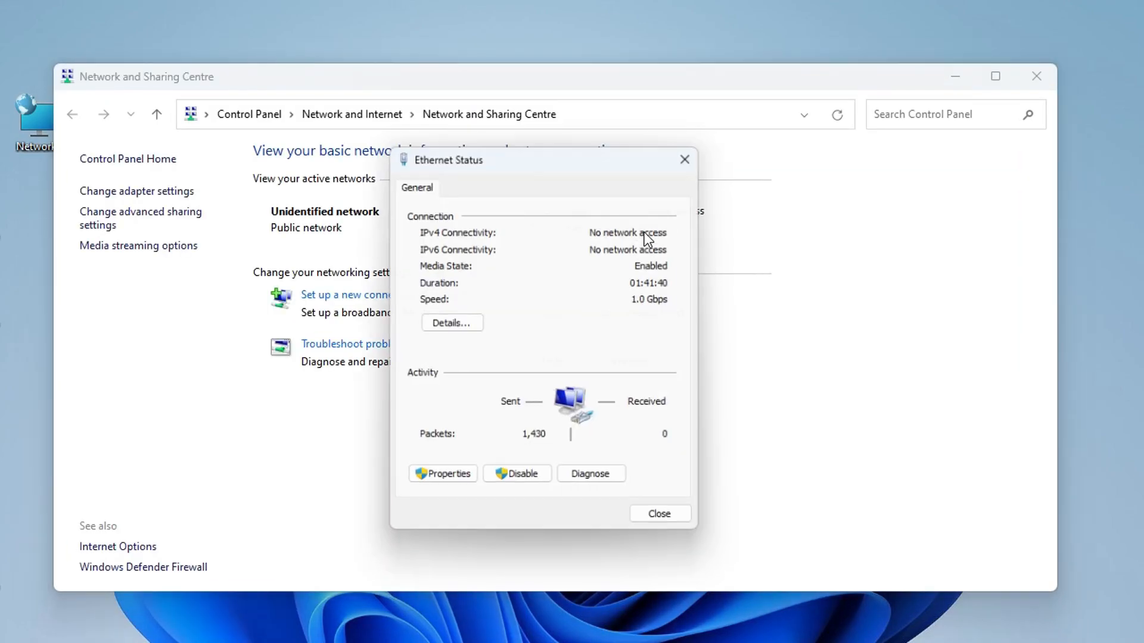
click(442, 482)
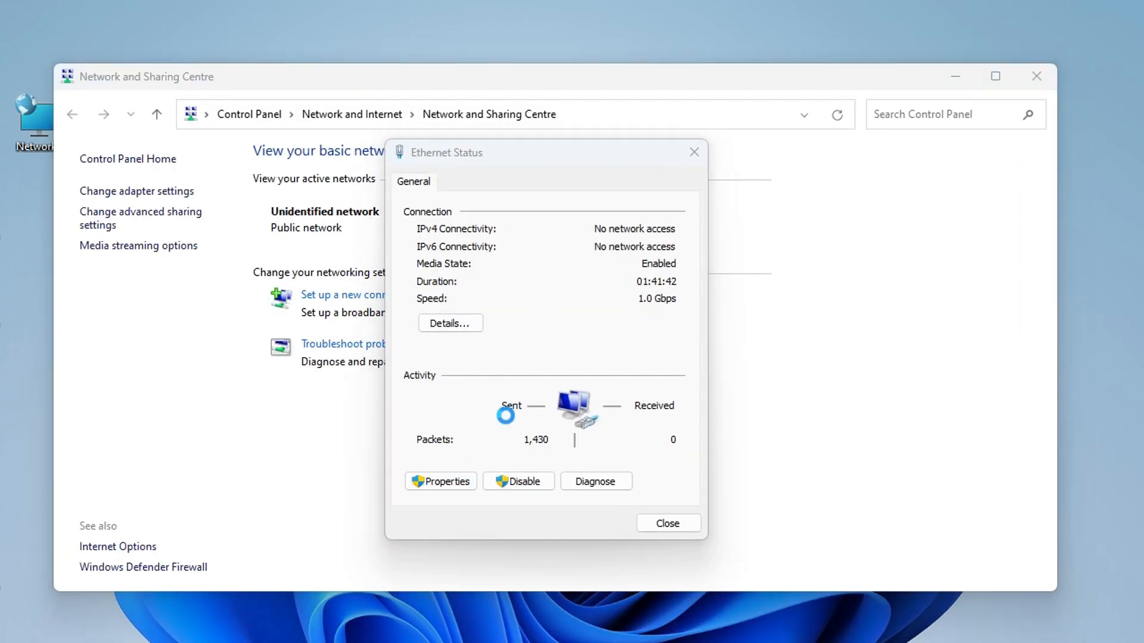
click(535, 357)
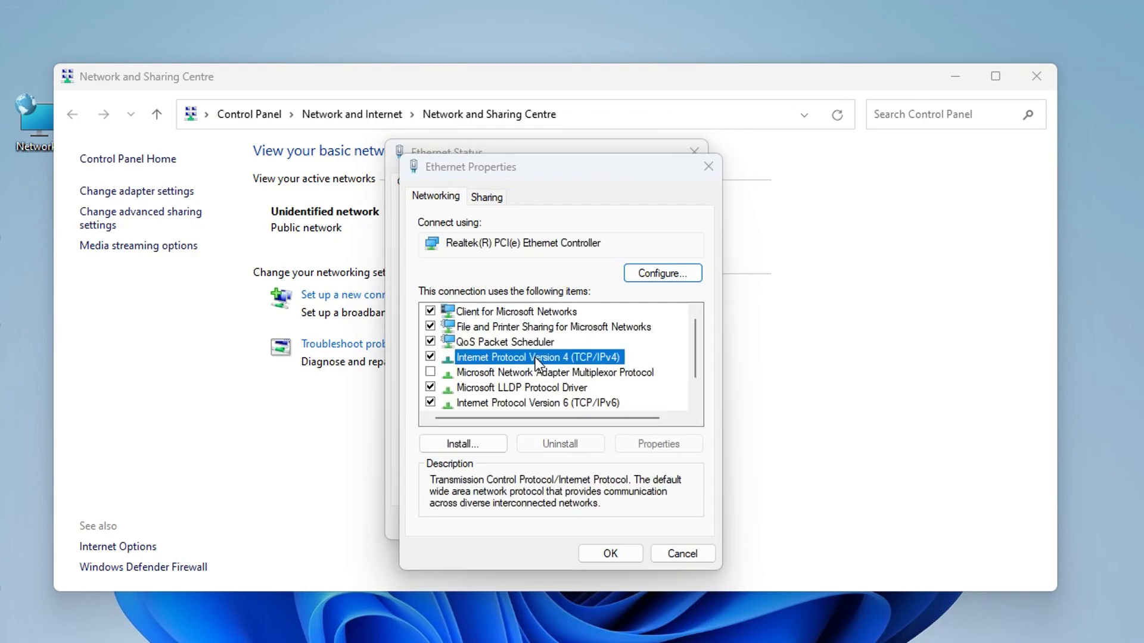
double_click(535, 356)
click(513, 347)
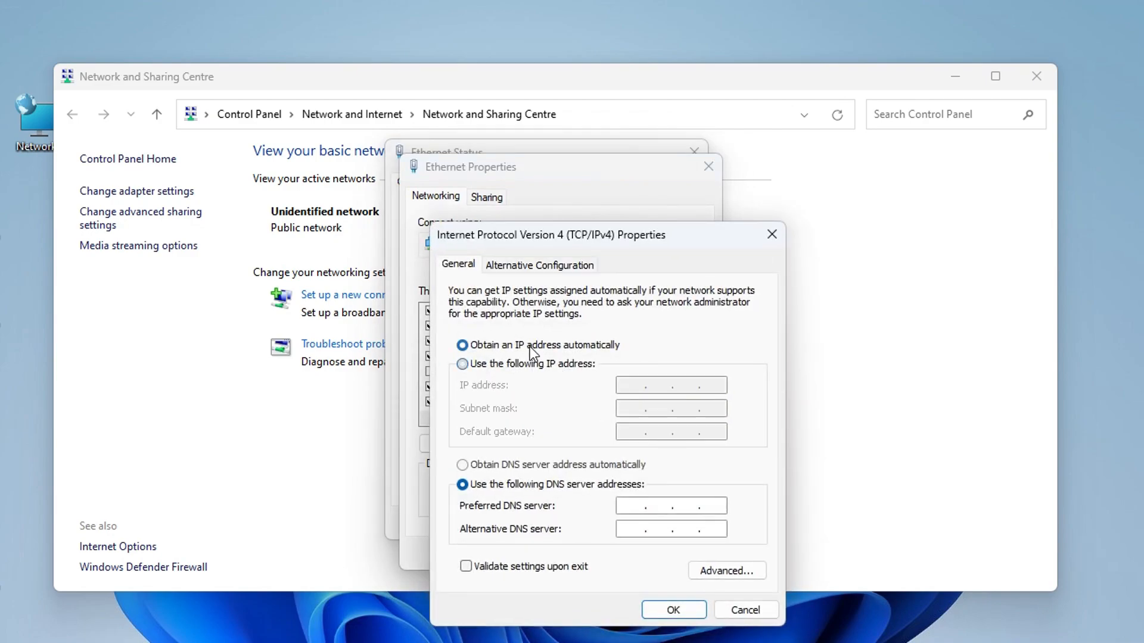
click(672, 610)
click(614, 551)
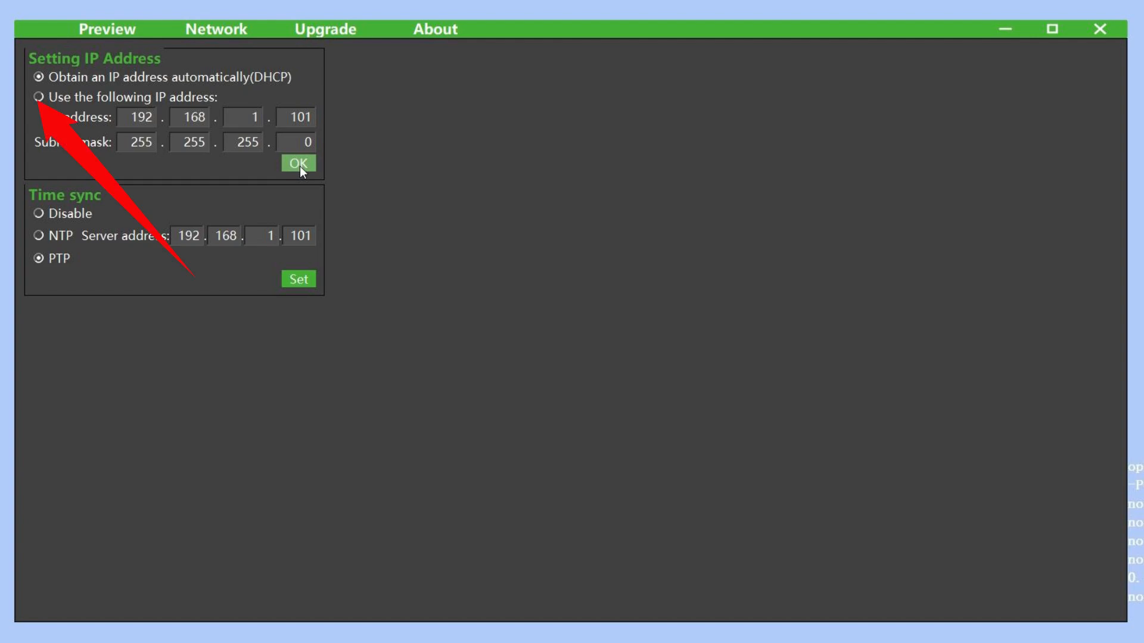
Set the camera to the static IP address 192.168.1.103, confirm the device restart, and return to the preview page
click(40, 98)
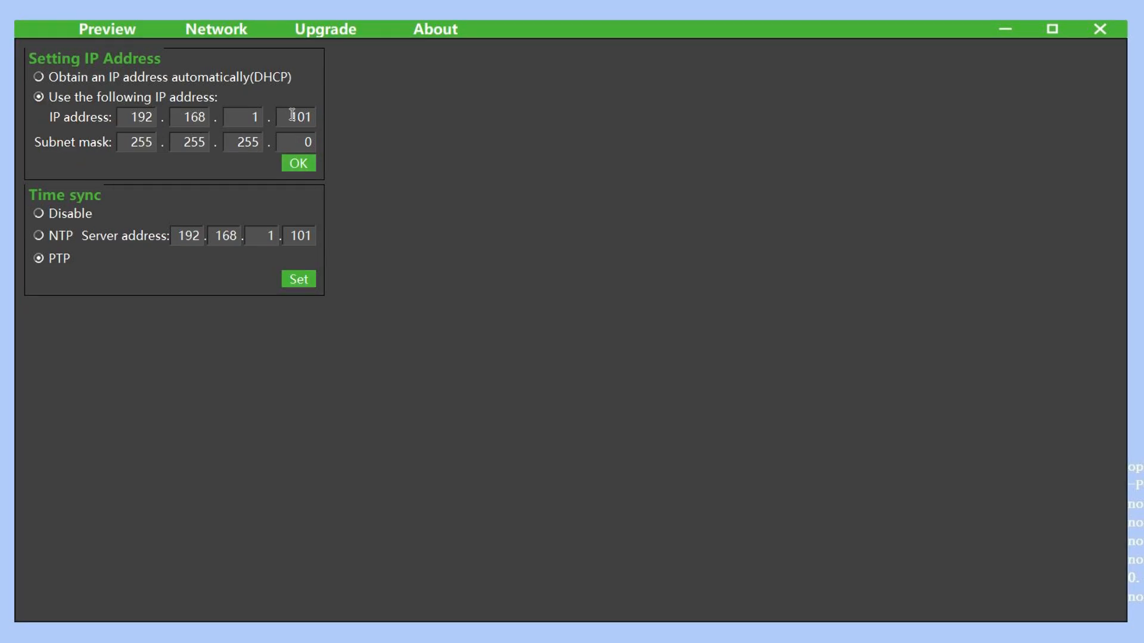
drag(290, 116, 336, 115)
text(103)
click(300, 163)
click(551, 338)
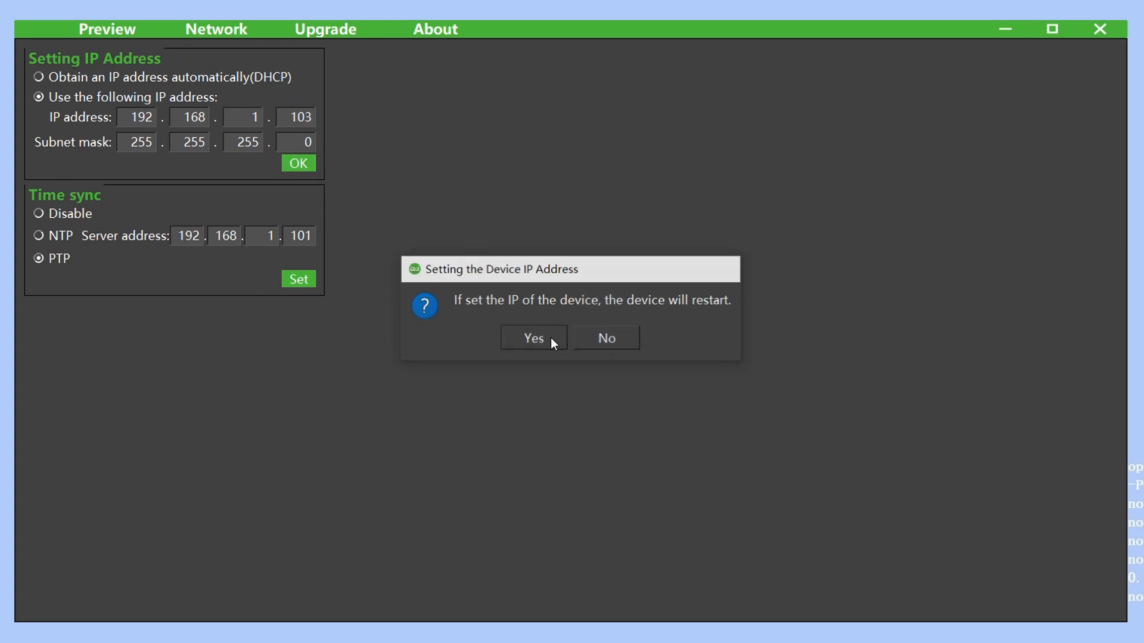
click(563, 339)
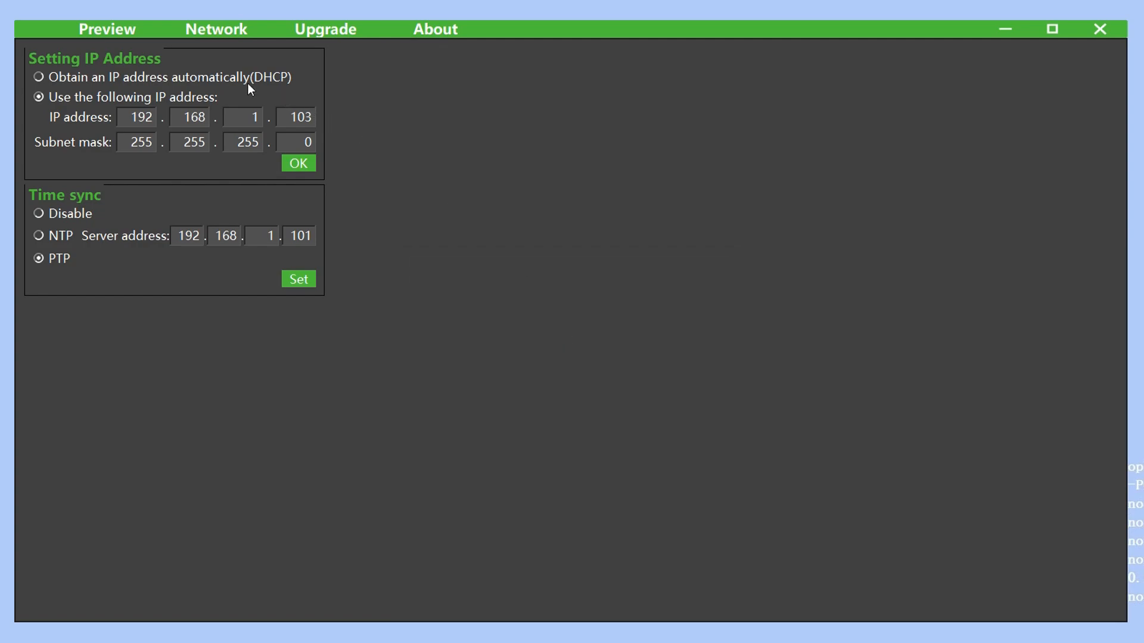
click(107, 33)
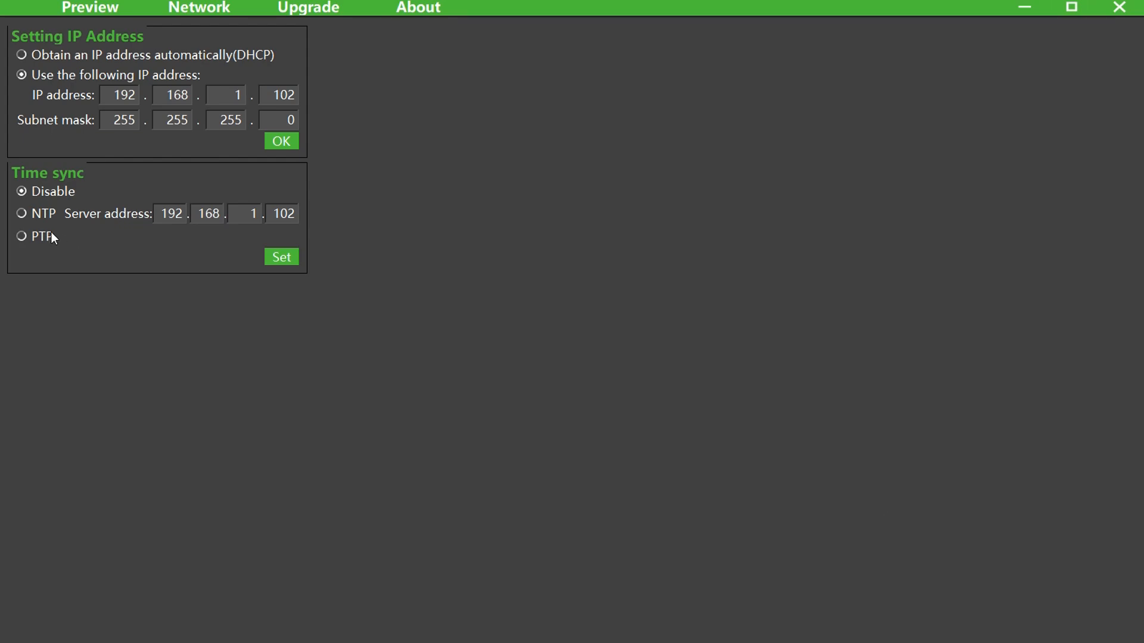
Apply NTP time sync with server address 192.168.2.103, and switch the camera's time sync to PTP
click(43, 215)
double_click(256, 213)
text(2)
drag(288, 213, 294, 215)
text(3)
click(282, 256)
click(585, 338)
click(286, 263)
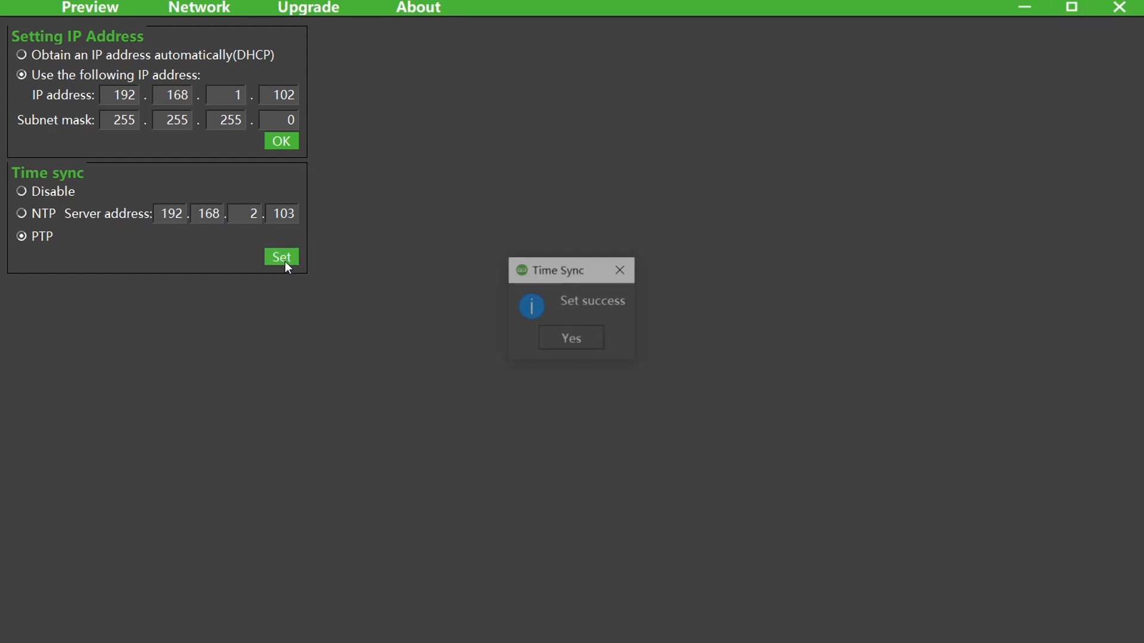
click(578, 340)
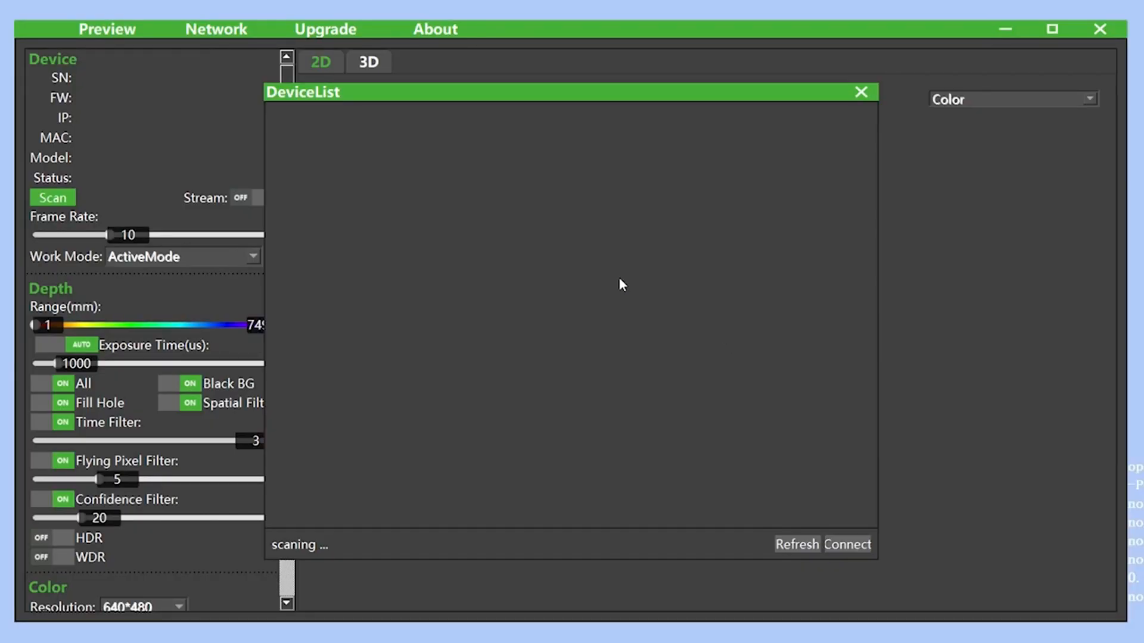
Connect to the DS86 camera at 192.168.1.103 and upgrade its firmware with Firmware_DS86_R_20241206_B21.img
click(511, 295)
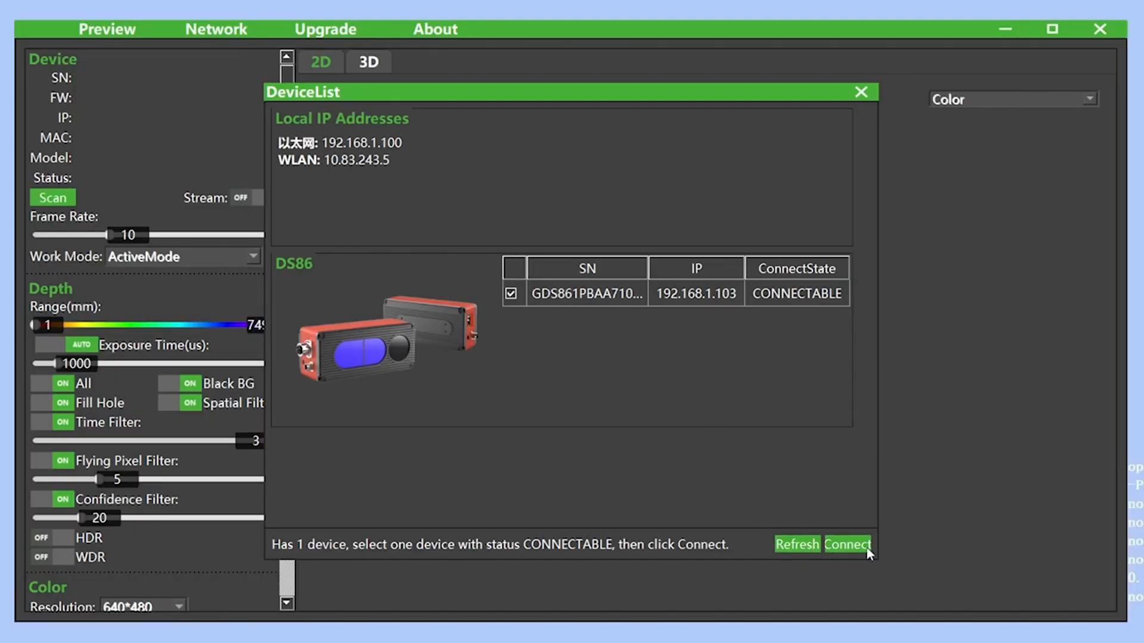
click(847, 544)
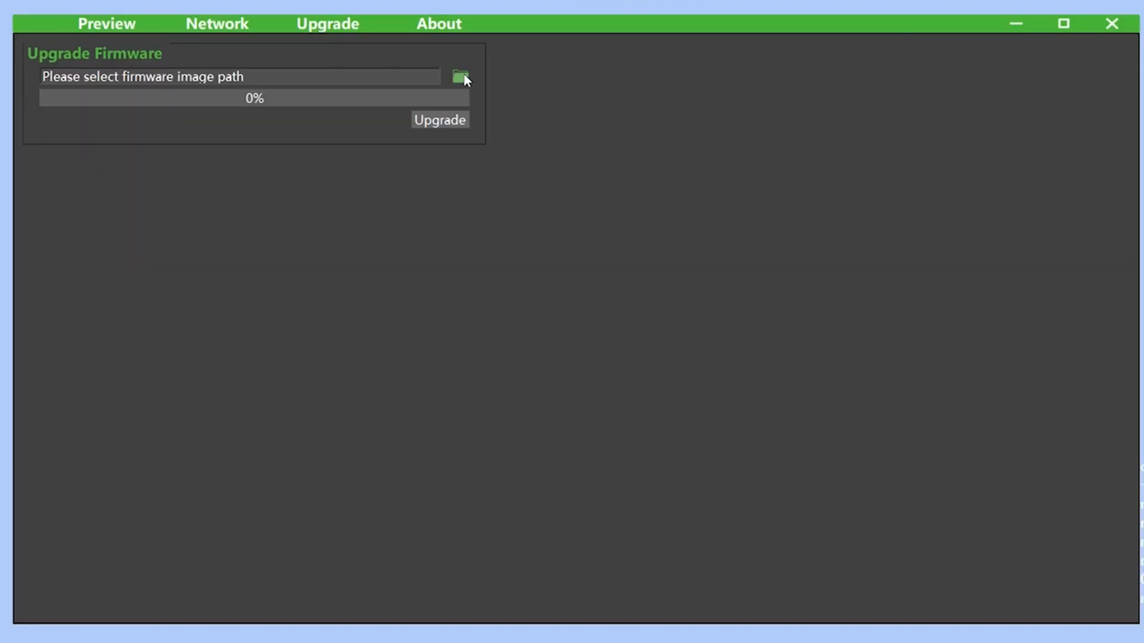
click(460, 76)
double_click(595, 318)
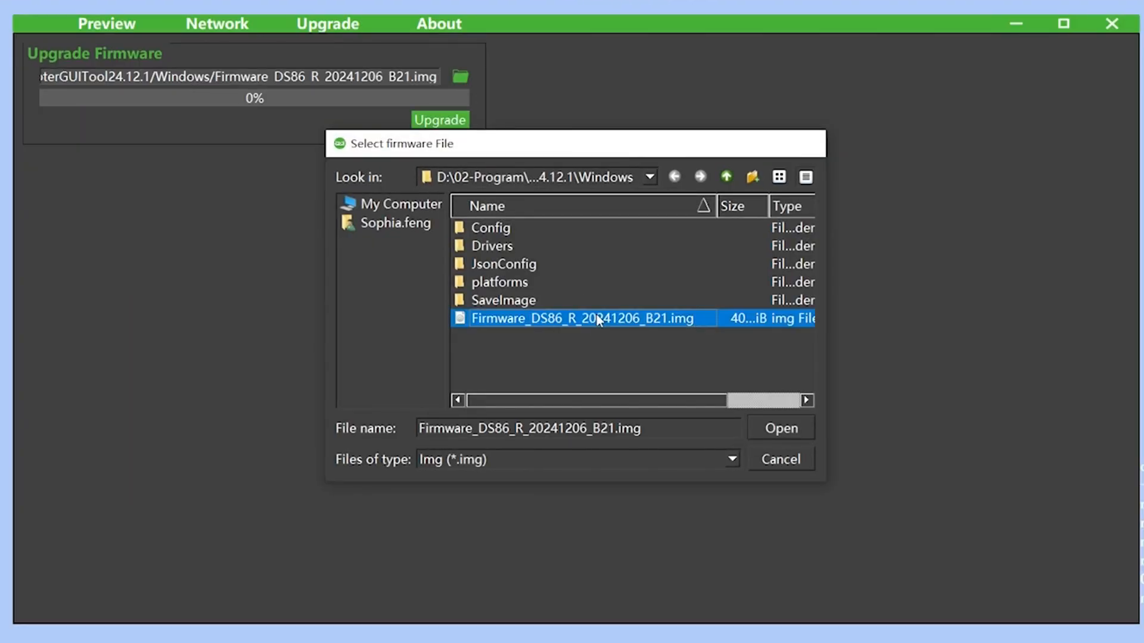
click(452, 122)
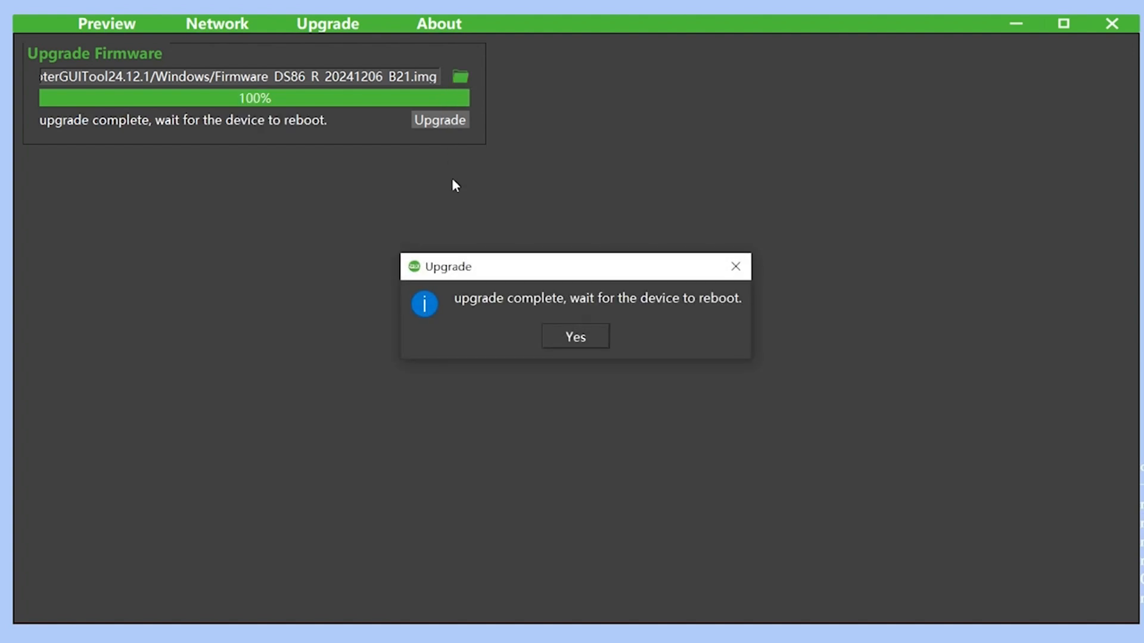
click(583, 339)
Scan for the upgraded DS86 camera, reconnect to it, and check its firmware version
click(124, 25)
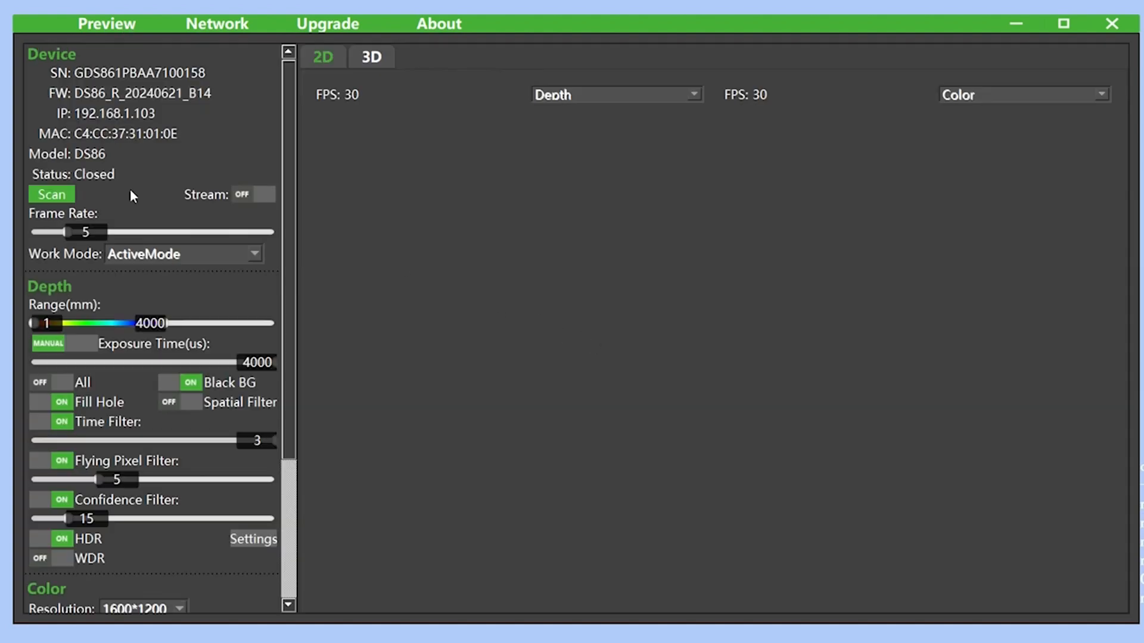
click(63, 192)
click(515, 292)
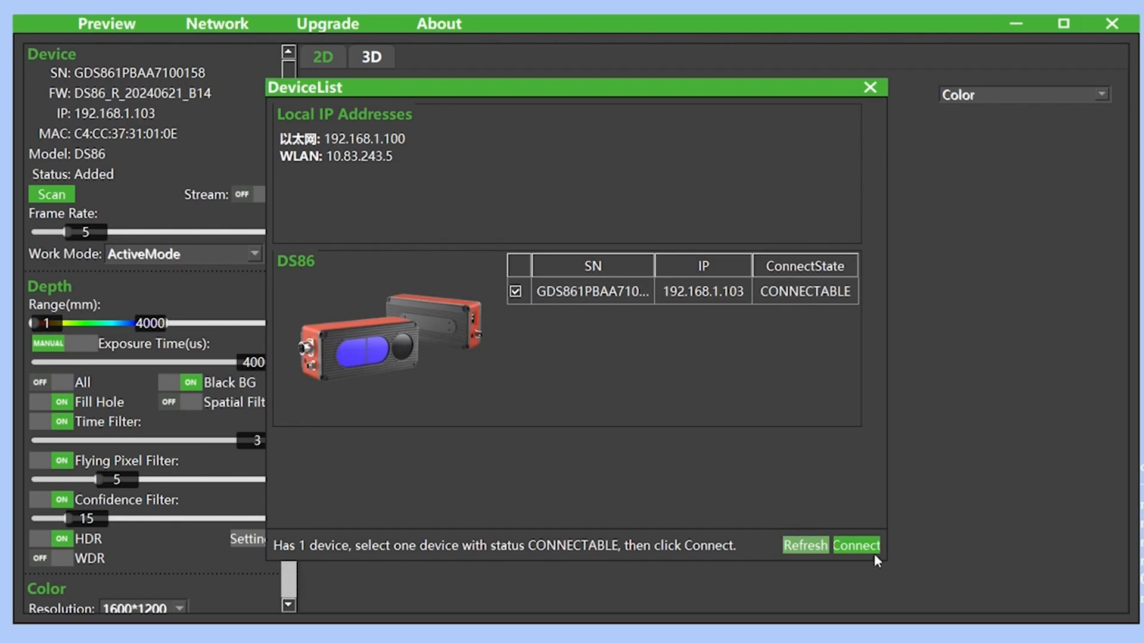
click(858, 546)
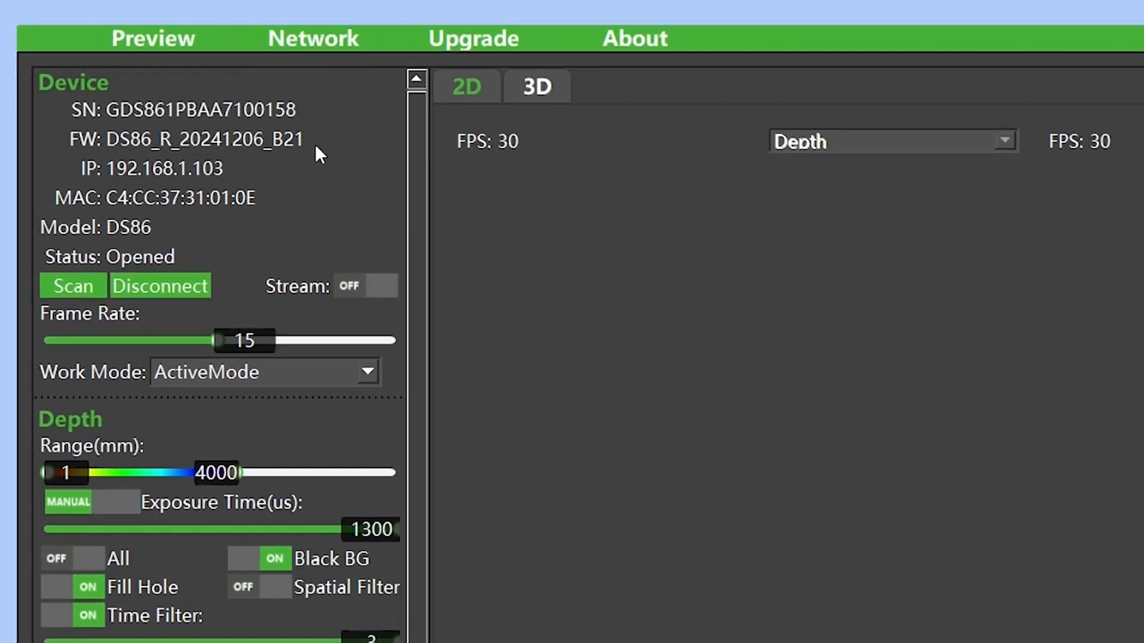